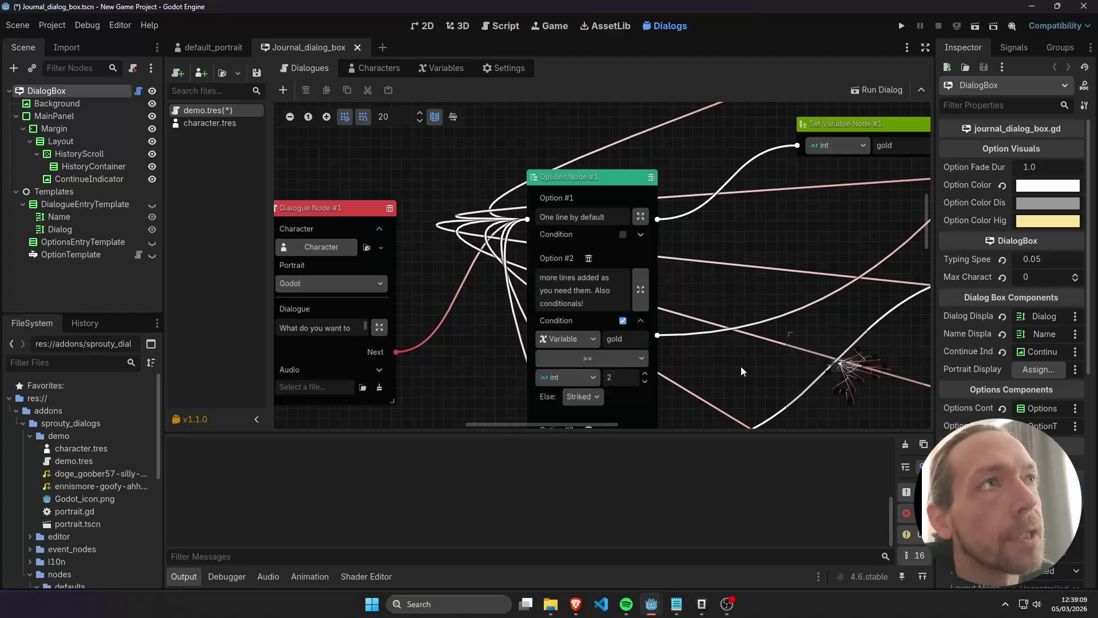
# Step: Examine the options in Options Node #1, including Option #2's condition settings and its Else choices, and leave that condition collapsed
pyautogui.scroll(1, 675, 155)
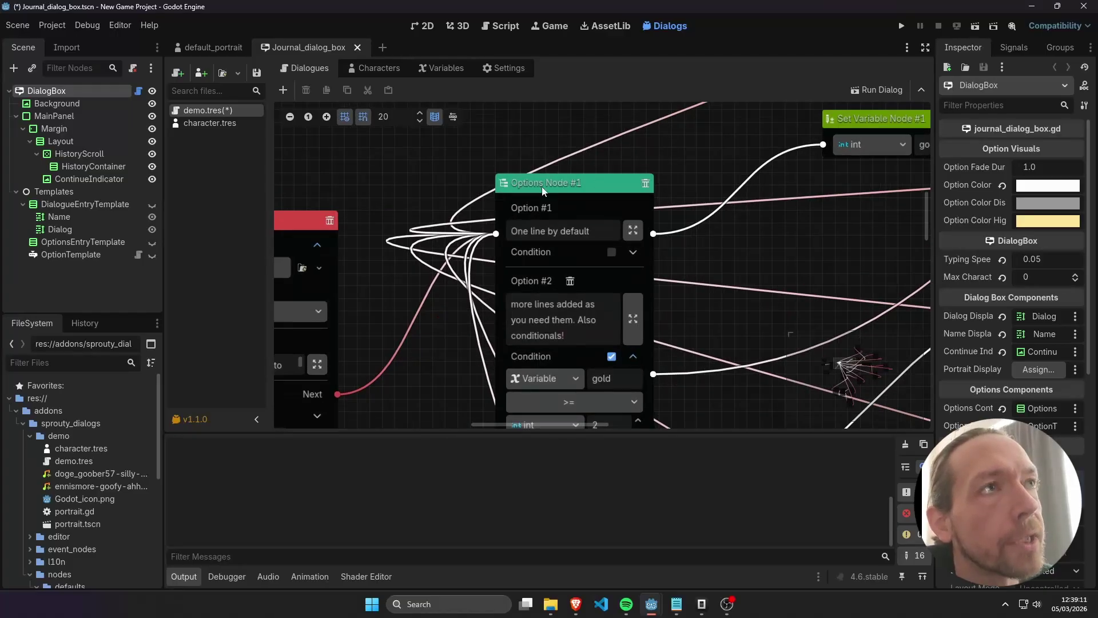
pyautogui.scroll(2, 542, 189)
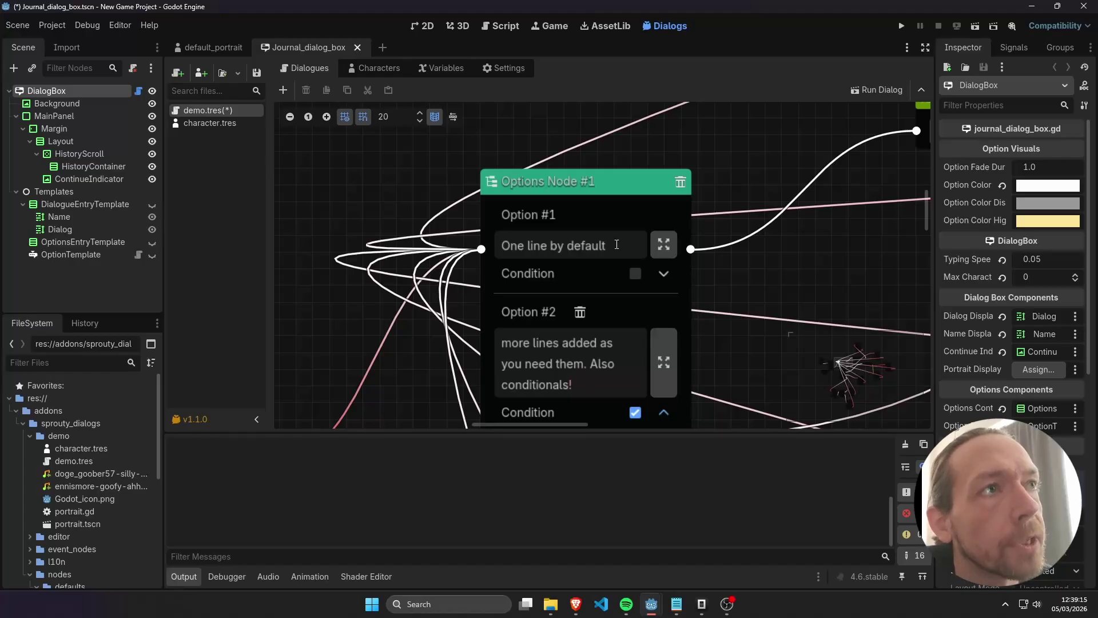
pyautogui.scroll(-2, 617, 245)
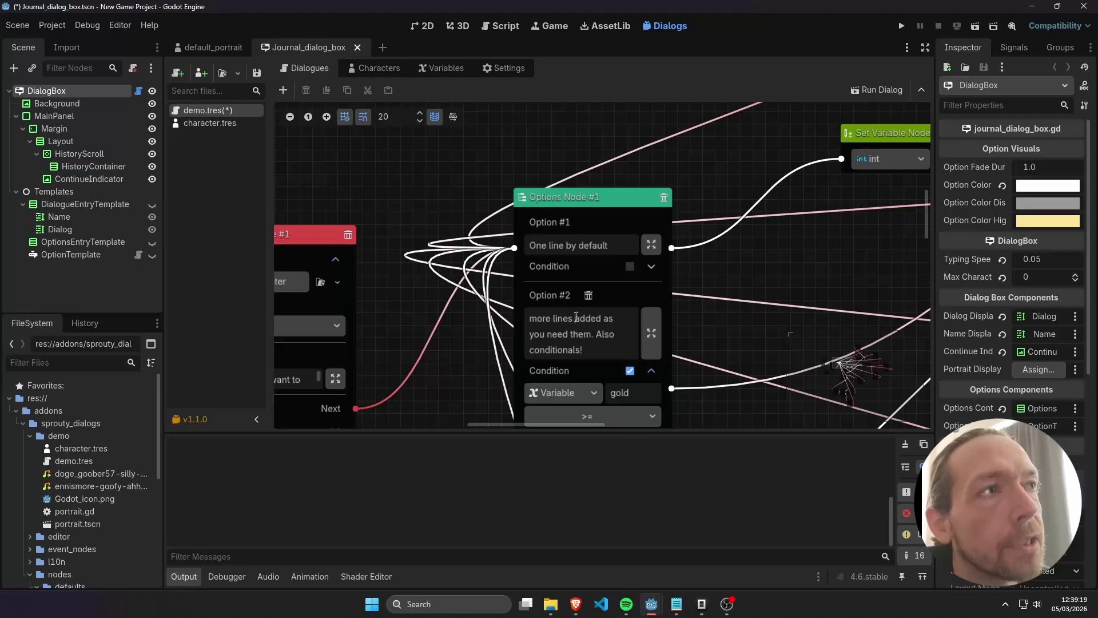
pyautogui.write('!')
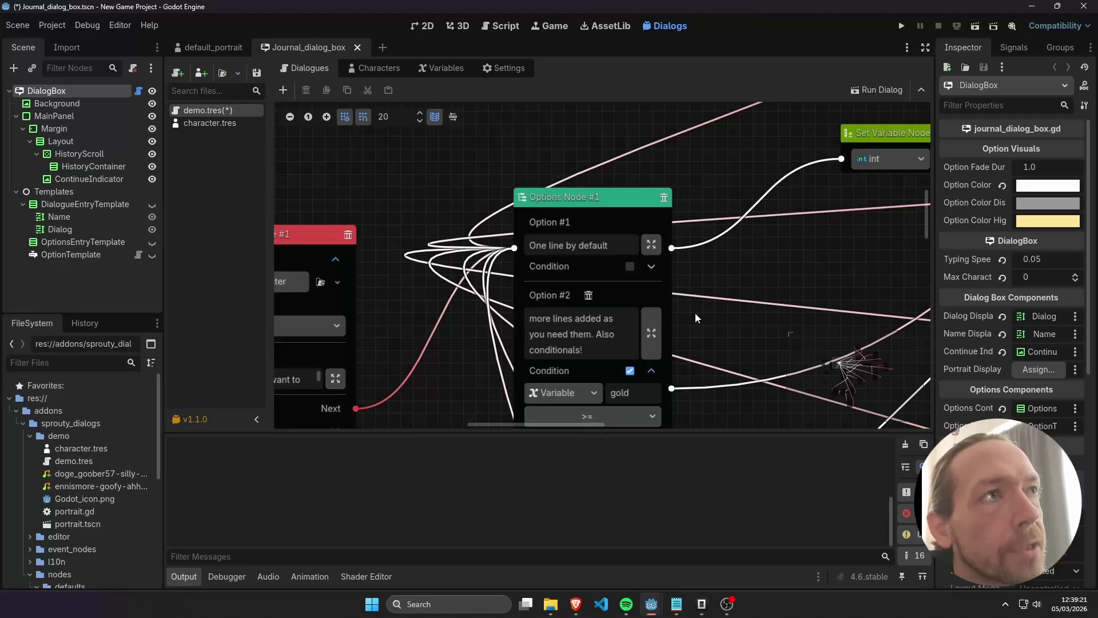
pyautogui.click(651, 371)
pyautogui.moveTo(682, 373); pyautogui.dragTo(686, 289, button='middle')
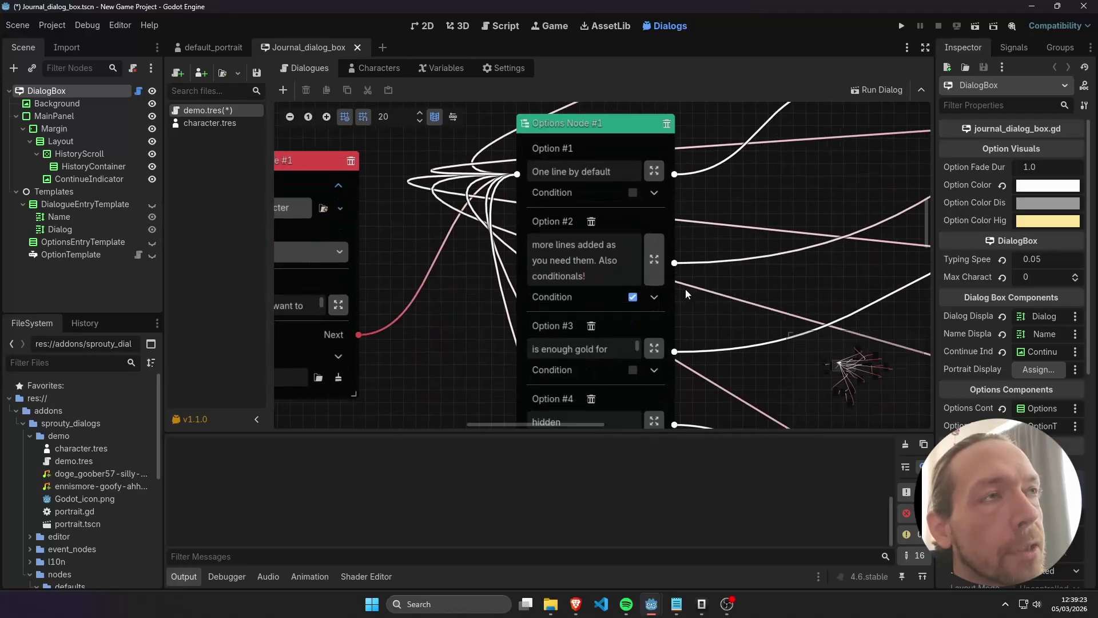
pyautogui.click(655, 298)
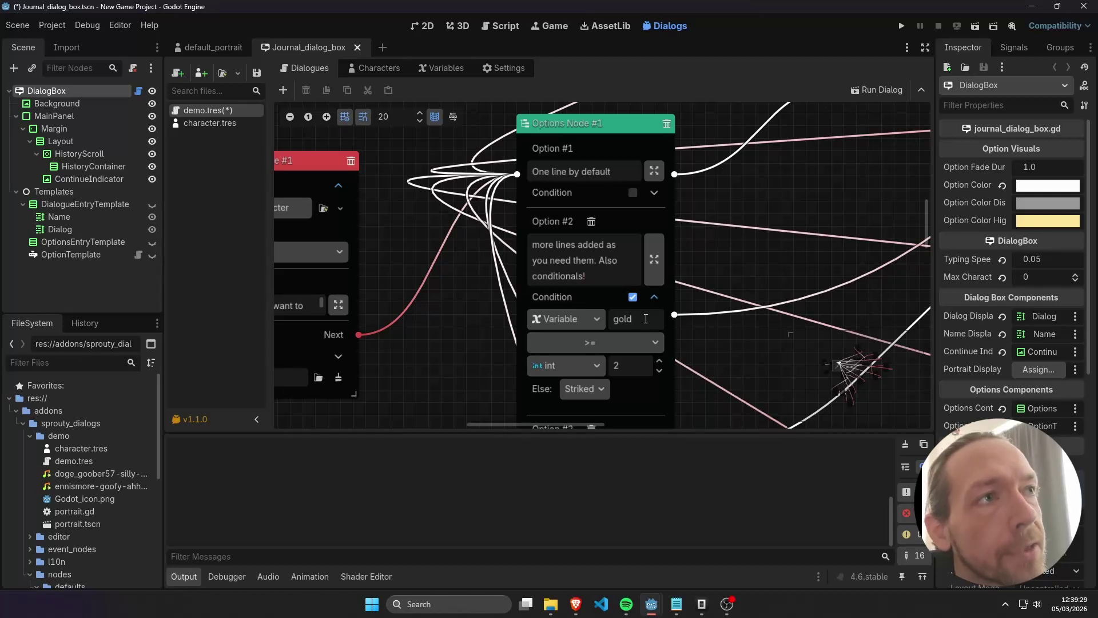
pyautogui.click(590, 389)
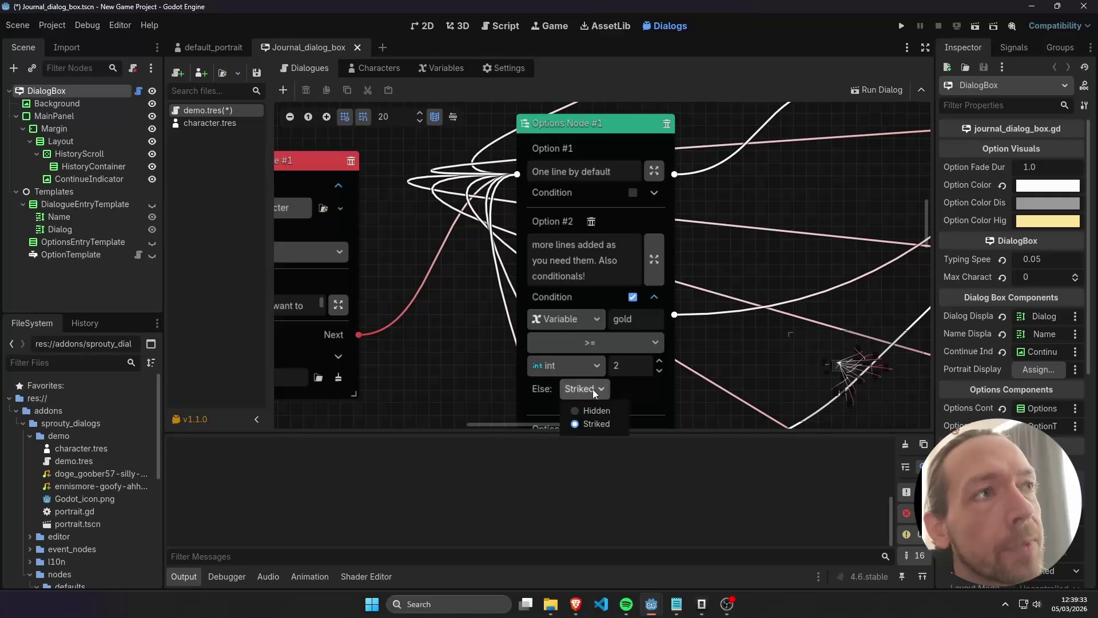
pyautogui.click(592, 388)
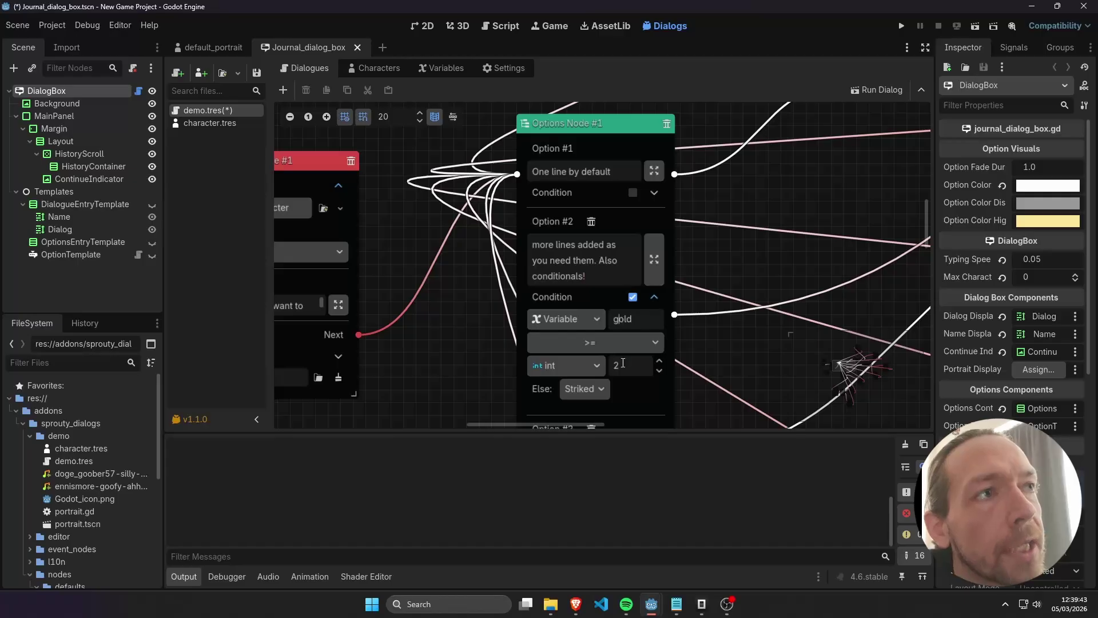
pyautogui.click(592, 389)
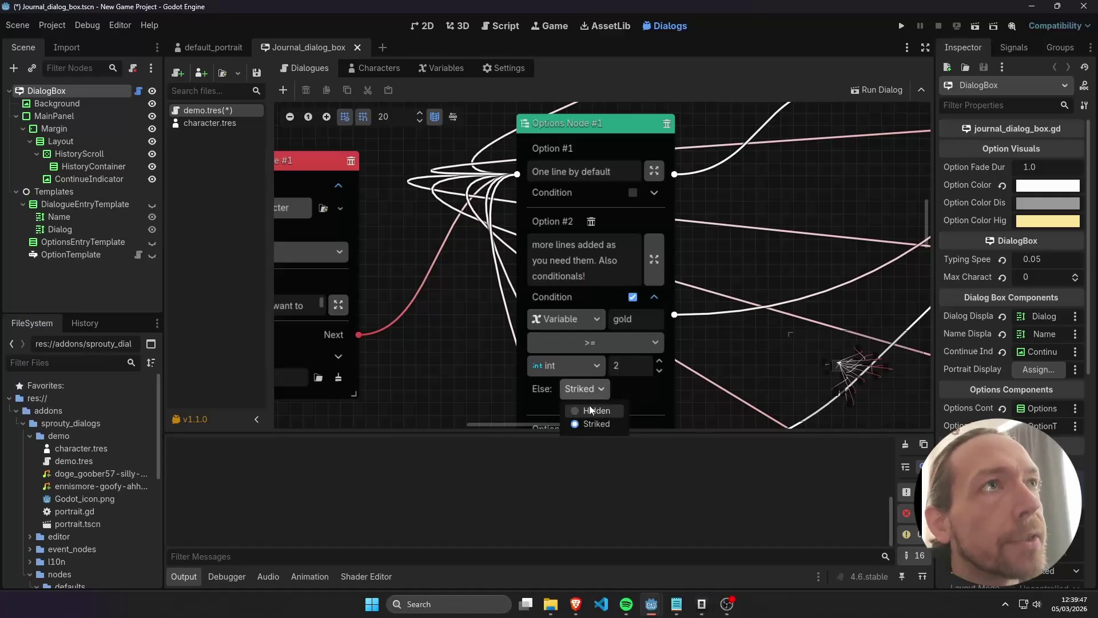
pyautogui.click(592, 387)
pyautogui.click(654, 296)
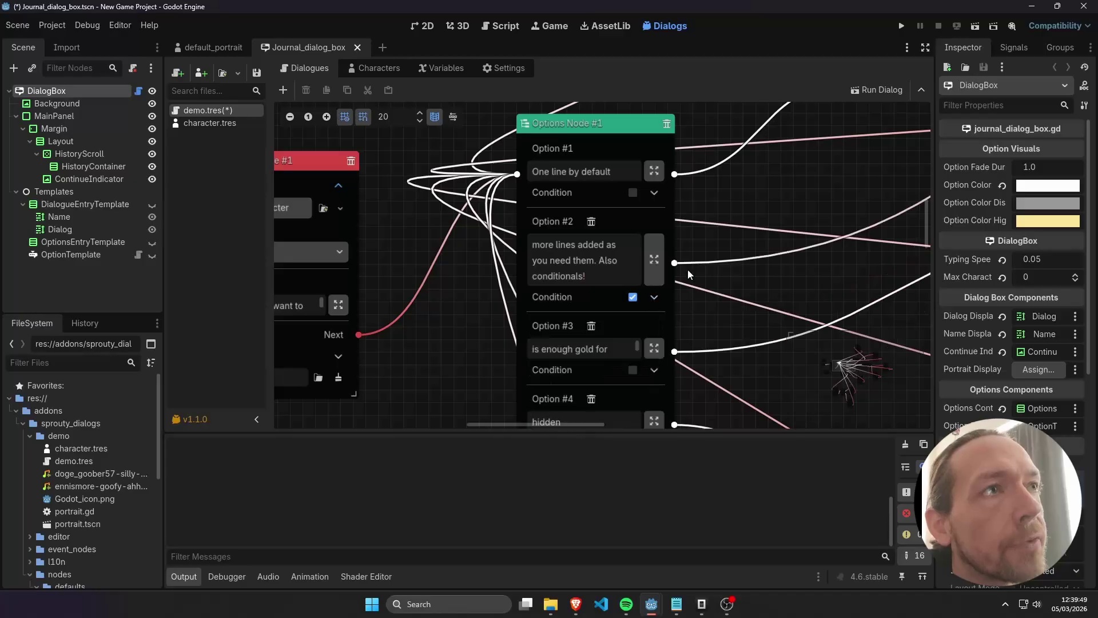
# Step: Inspect the character, portrait, dialogue text and audio fields of Dialogue Node #1 and its link from the DEMO start node
pyautogui.scroll(-5, 697, 264)
pyautogui.scroll(4, 492, 229)
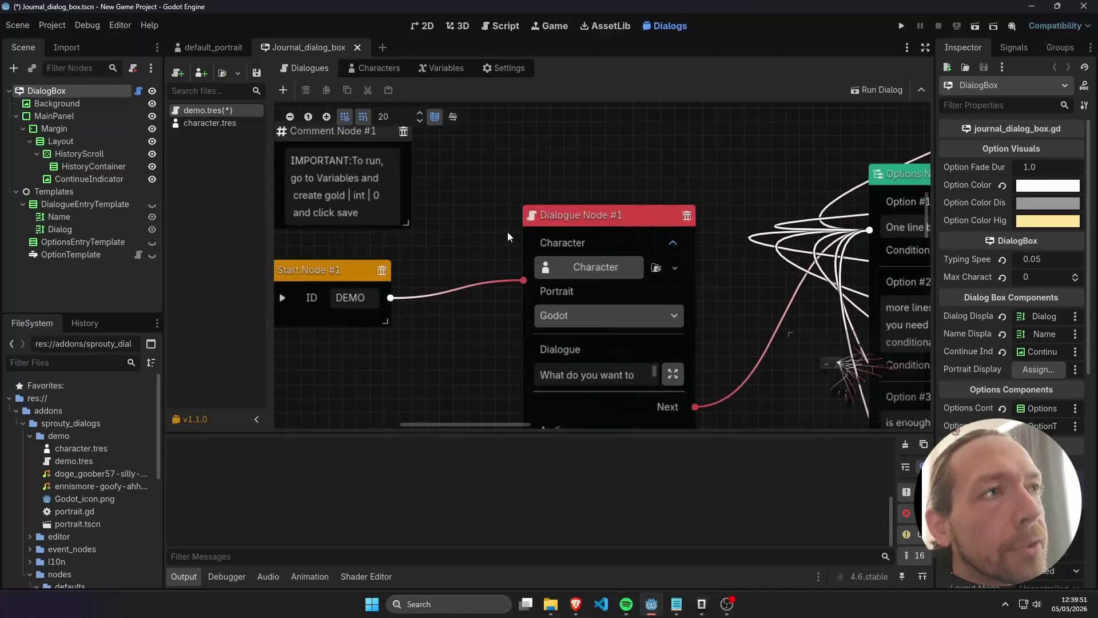
pyautogui.scroll(4, 500, 213)
pyautogui.scroll(1, 475, 303)
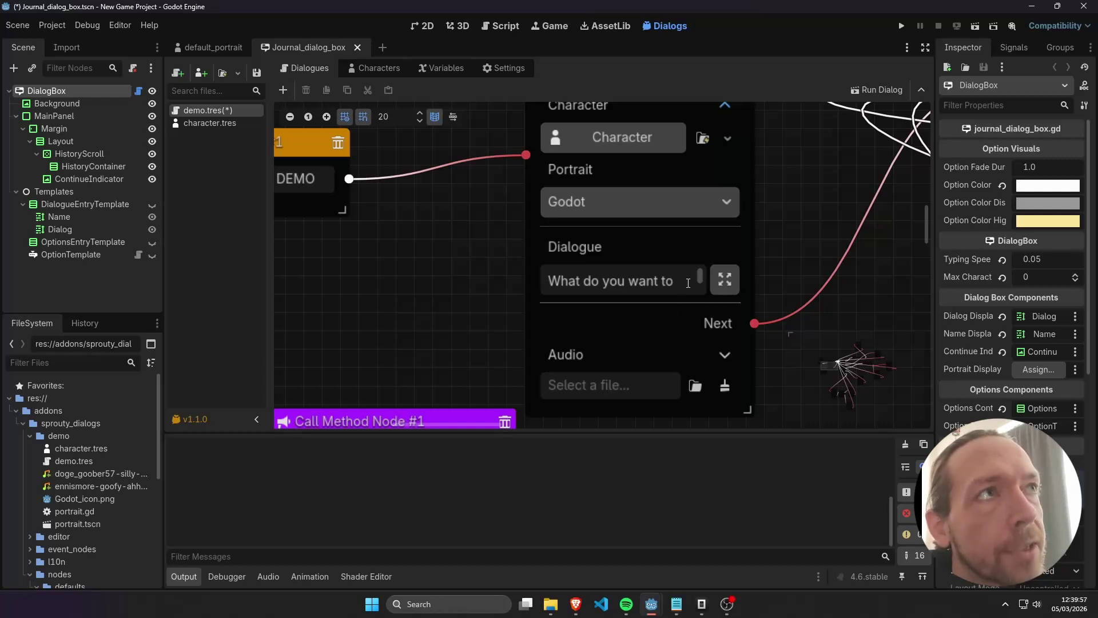
pyautogui.scroll(-1, 677, 291)
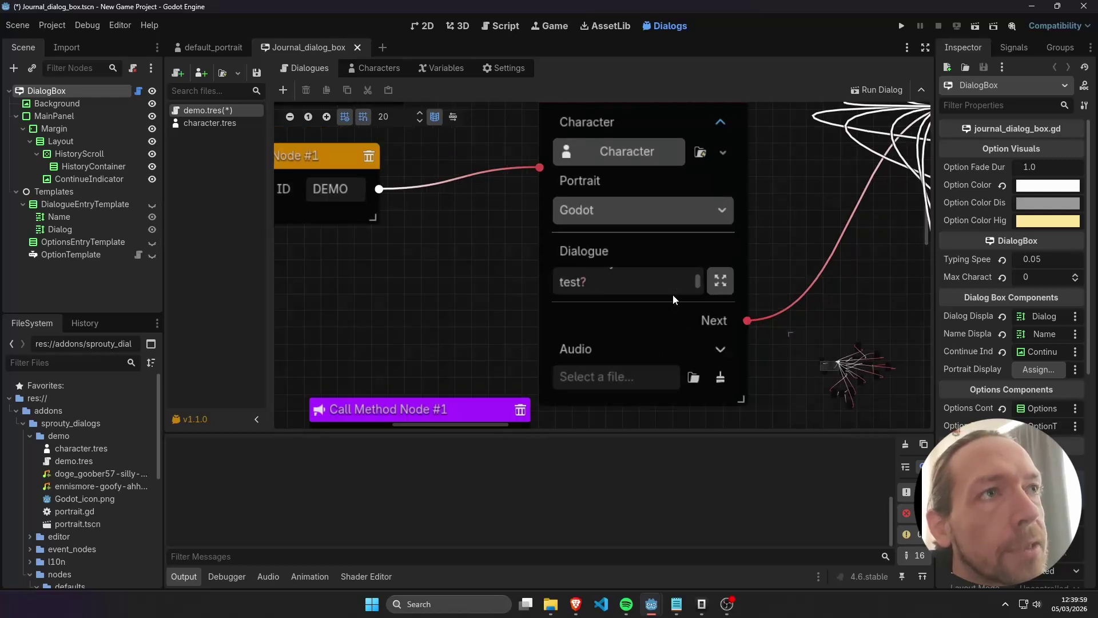
pyautogui.scroll(-2, 663, 303)
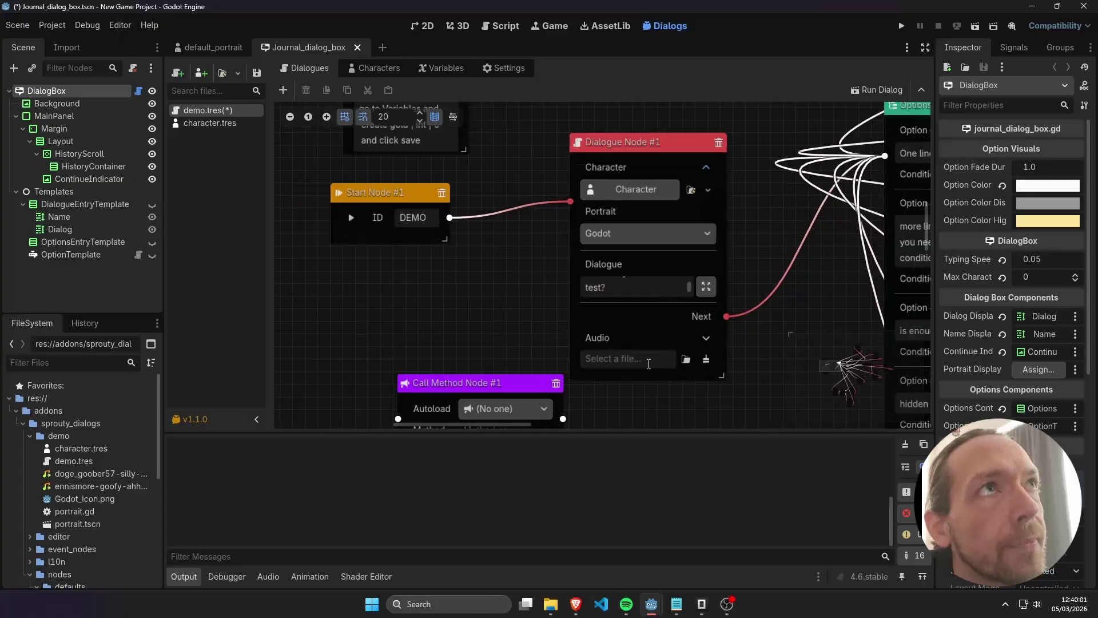
pyautogui.scroll(-1, 538, 292)
pyautogui.moveTo(525, 275); pyautogui.dragTo(601, 355, button='middle')
# Step: Check the Start Node Debug Player setting and run the dialogue preview from the DEMO start node
pyautogui.click(496, 73)
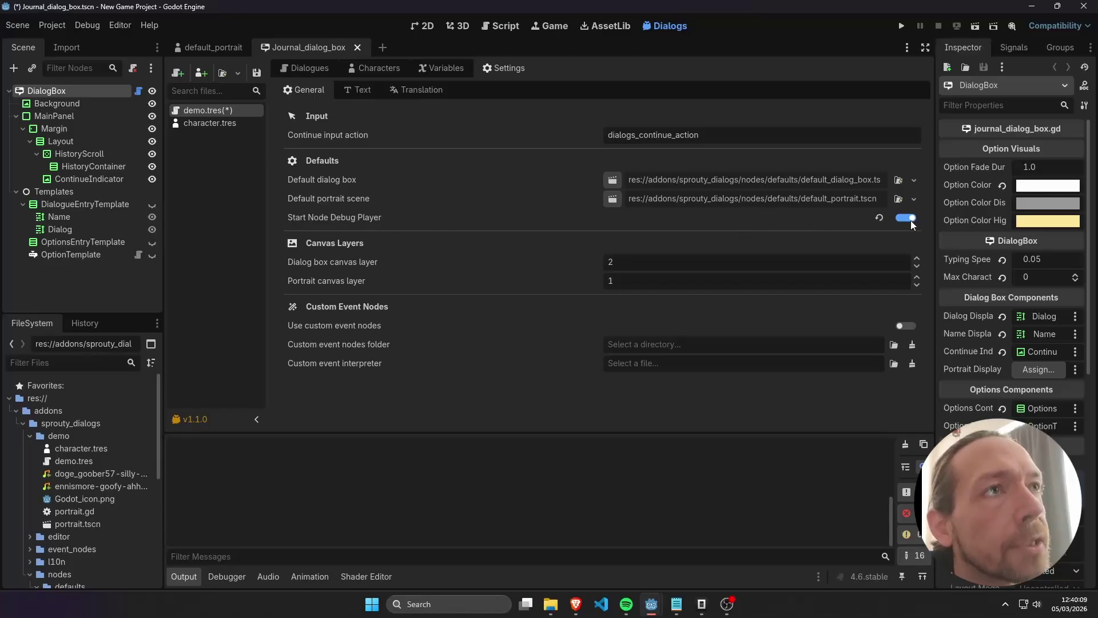
pyautogui.click(312, 67)
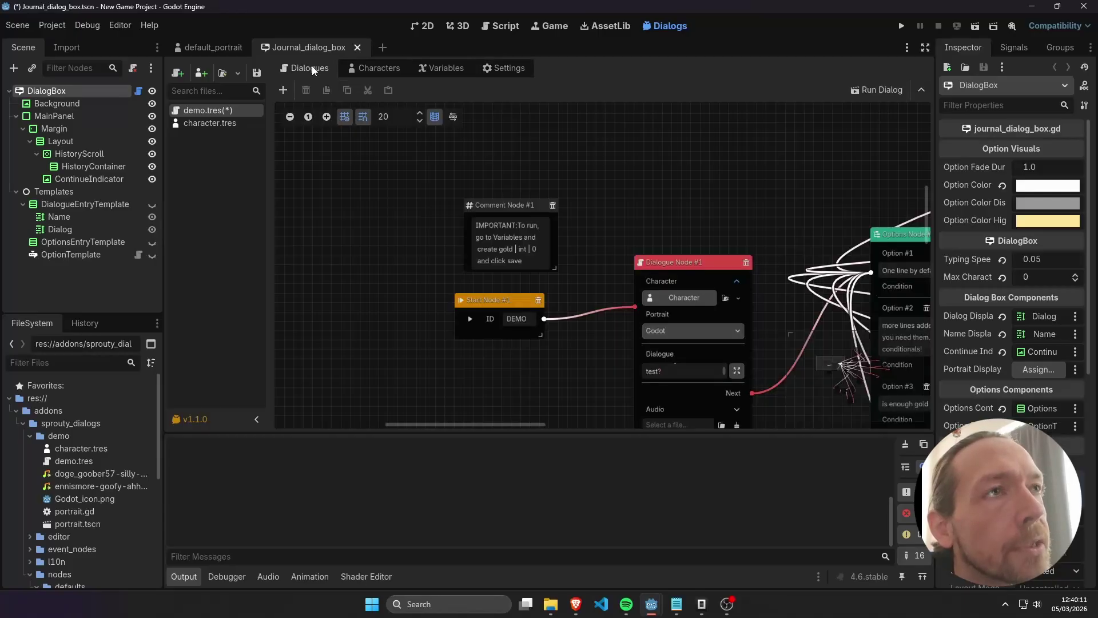
pyautogui.click(469, 320)
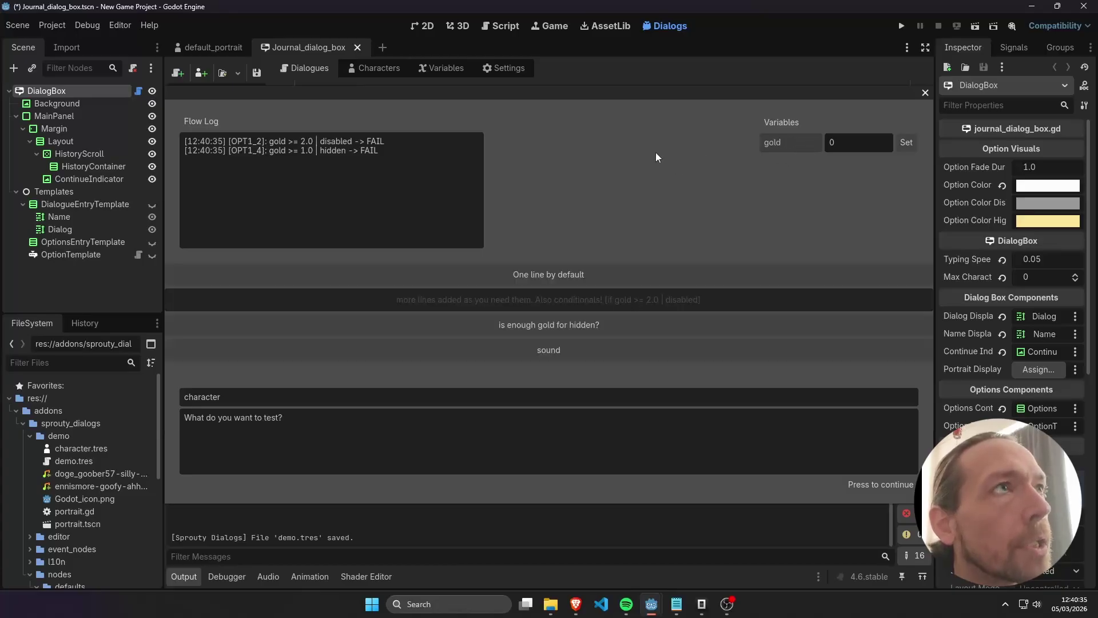
# Step: Pick the "One line by default" option twice in the dialogue preview to increase the gold variable
pyautogui.click(570, 274)
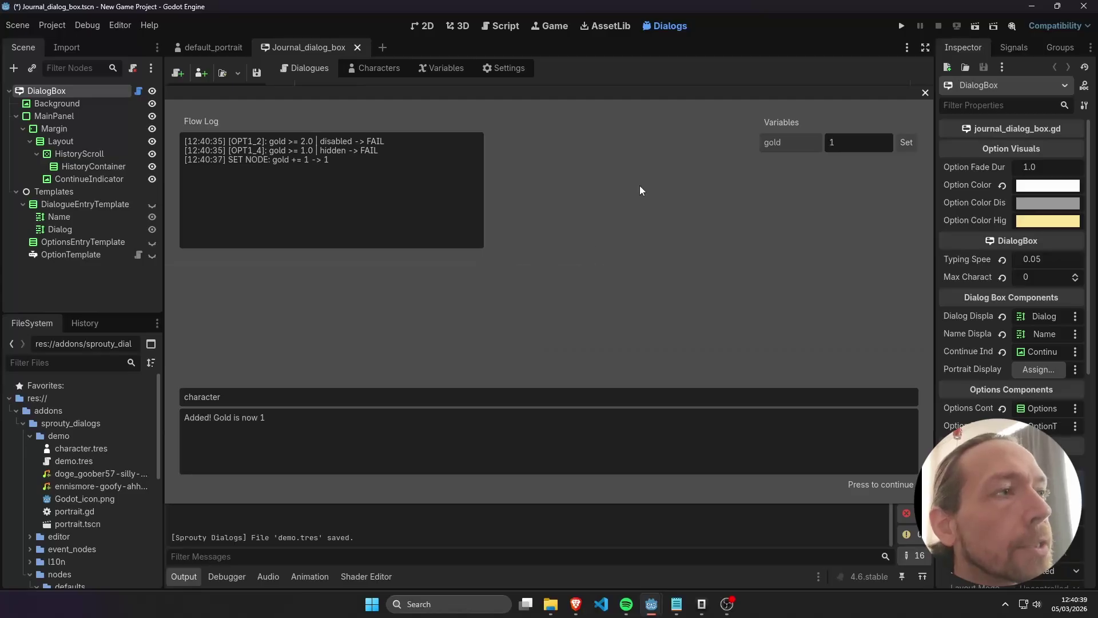
pyautogui.click(639, 185)
pyautogui.click(589, 254)
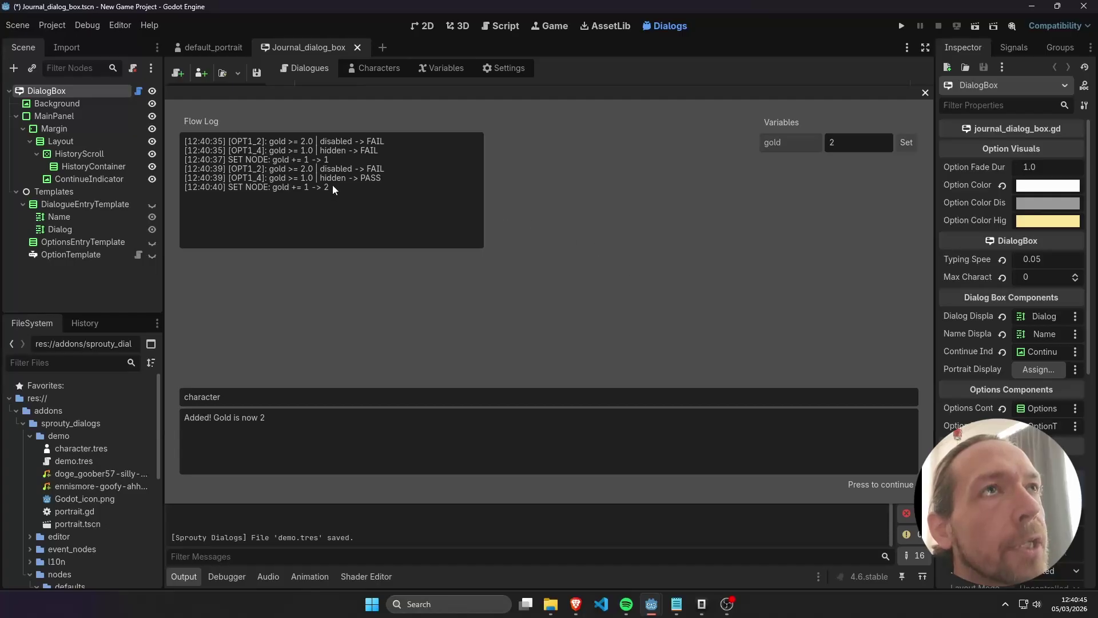
# Step: Review the gold changes and option condition checks recorded in the flow log
pyautogui.moveTo(332, 184); pyautogui.dragTo(284, 161)
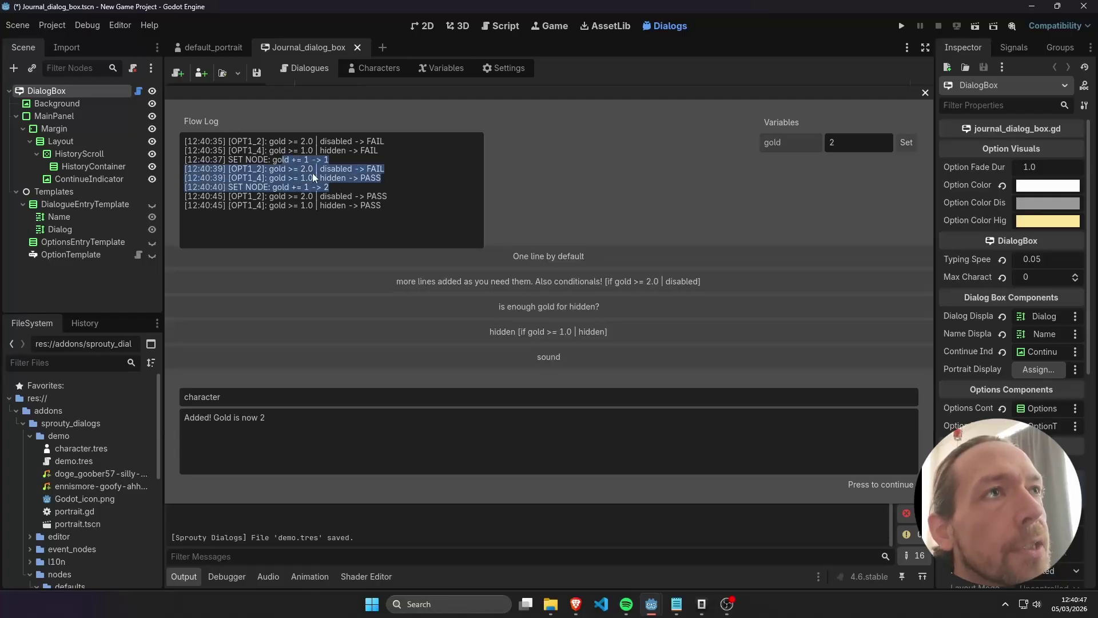
pyautogui.click(353, 191)
pyautogui.moveTo(383, 202); pyautogui.dragTo(184, 185)
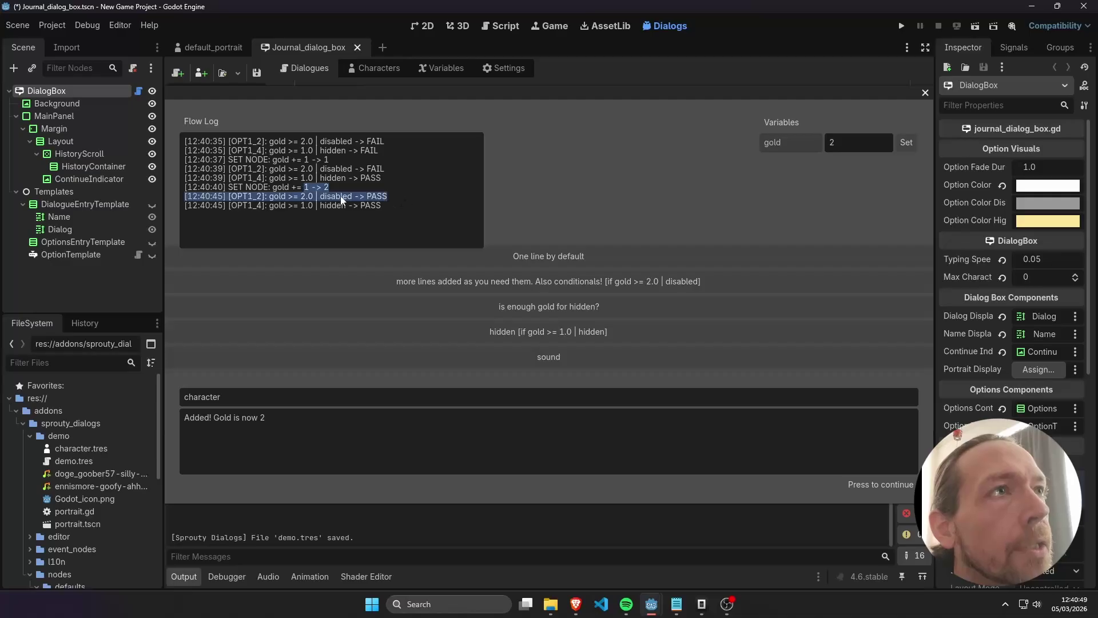
pyautogui.click(424, 188)
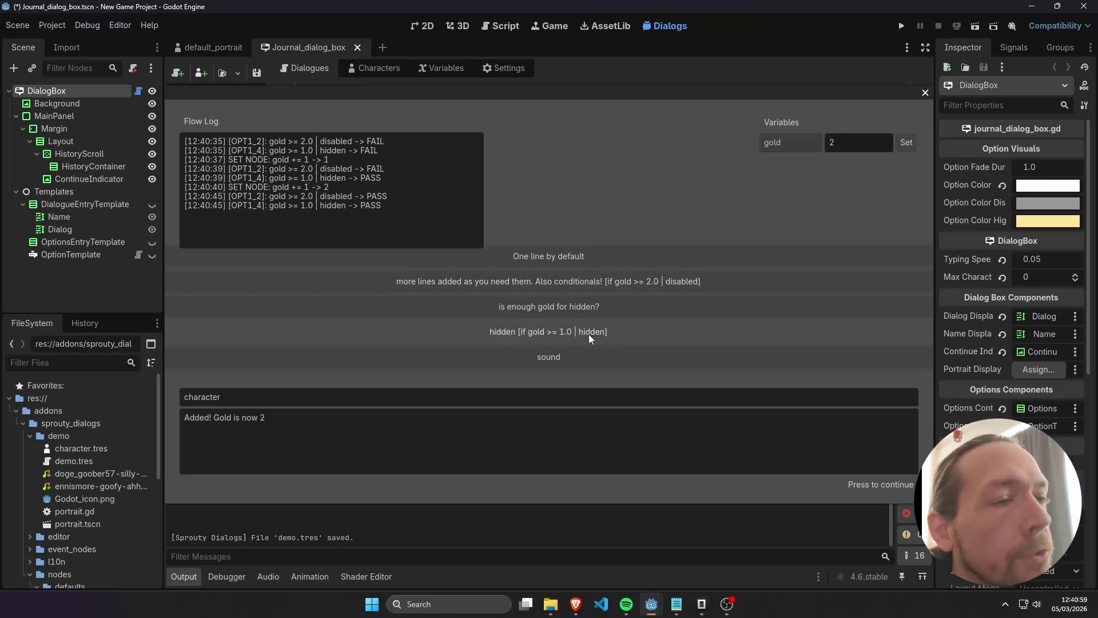
# Step: Set the gold variable to 0 in the running dialogue preview
pyautogui.doubleClick(863, 142)
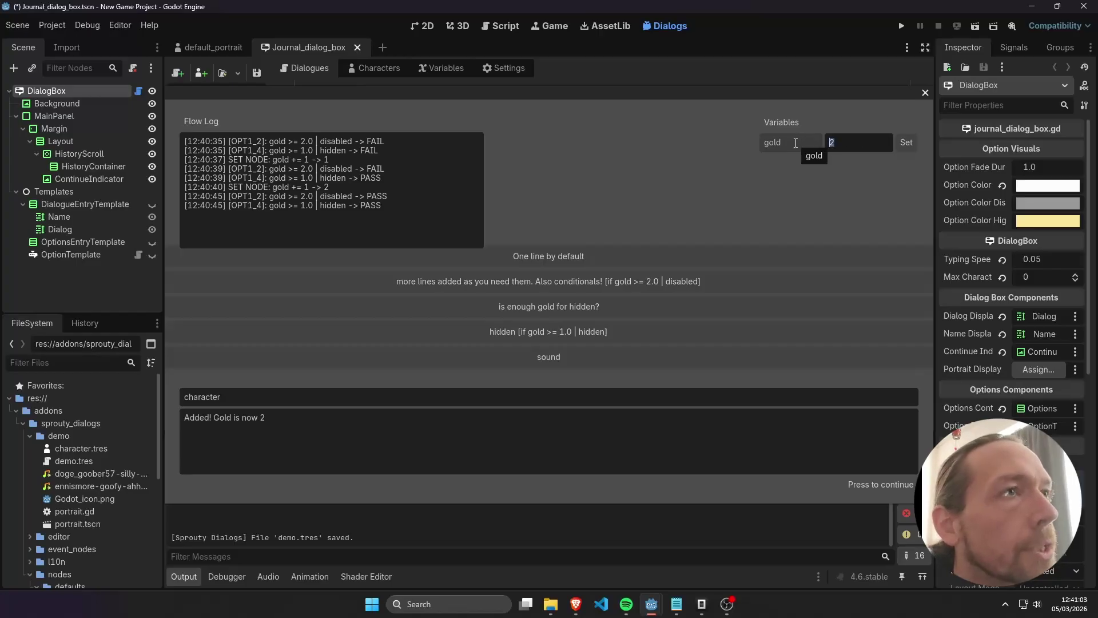
pyautogui.write('0')
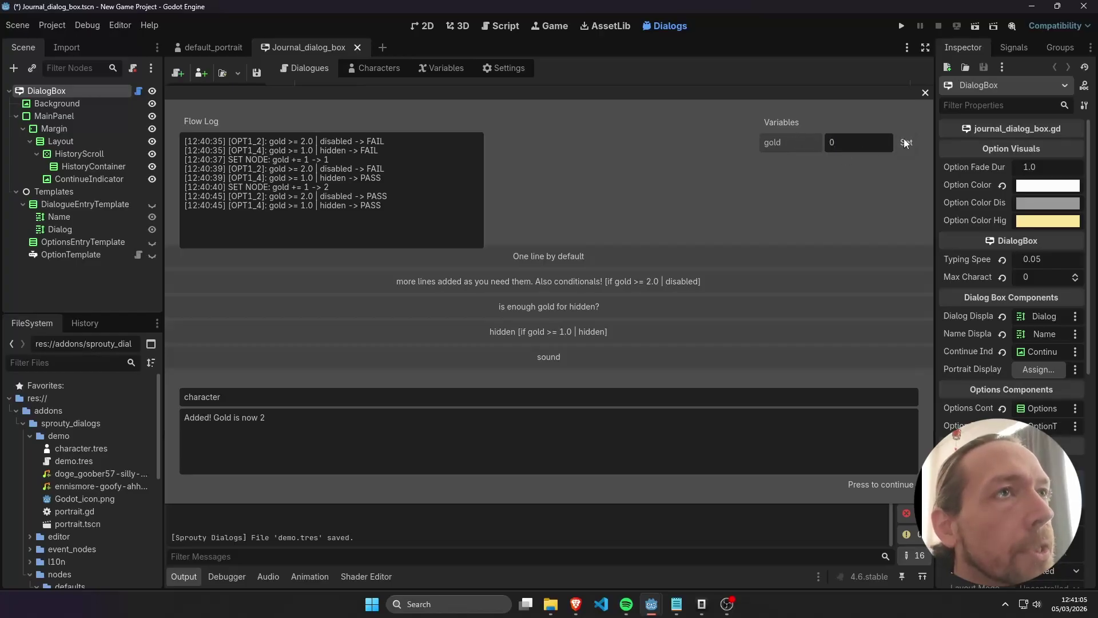
pyautogui.click(905, 143)
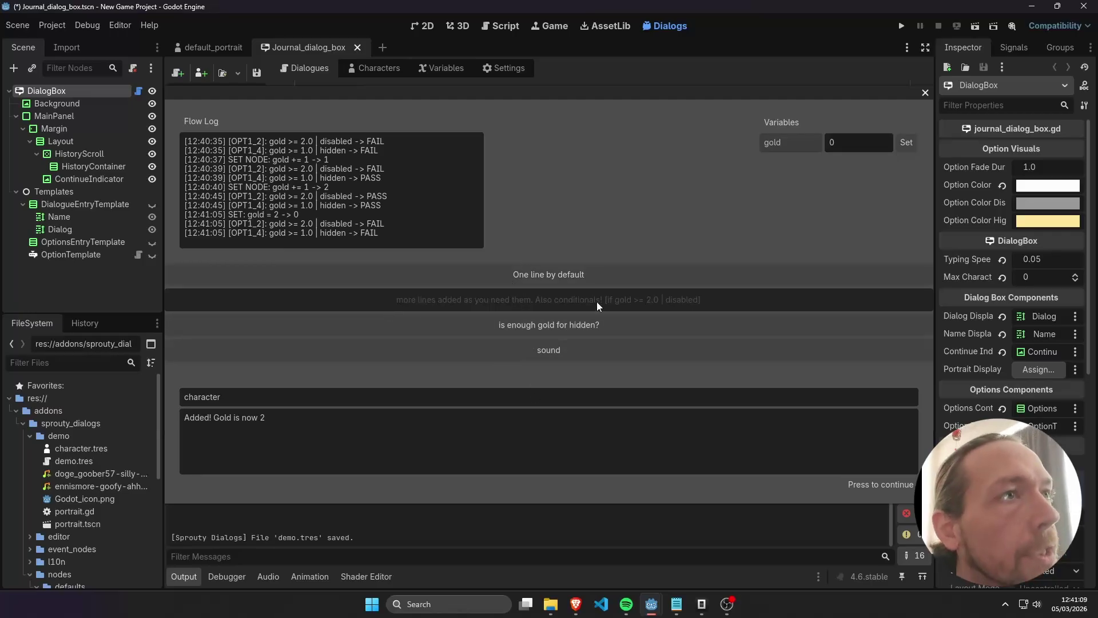
# Step: Set the gold variable to 8 in the running dialogue preview
pyautogui.doubleClick(864, 144)
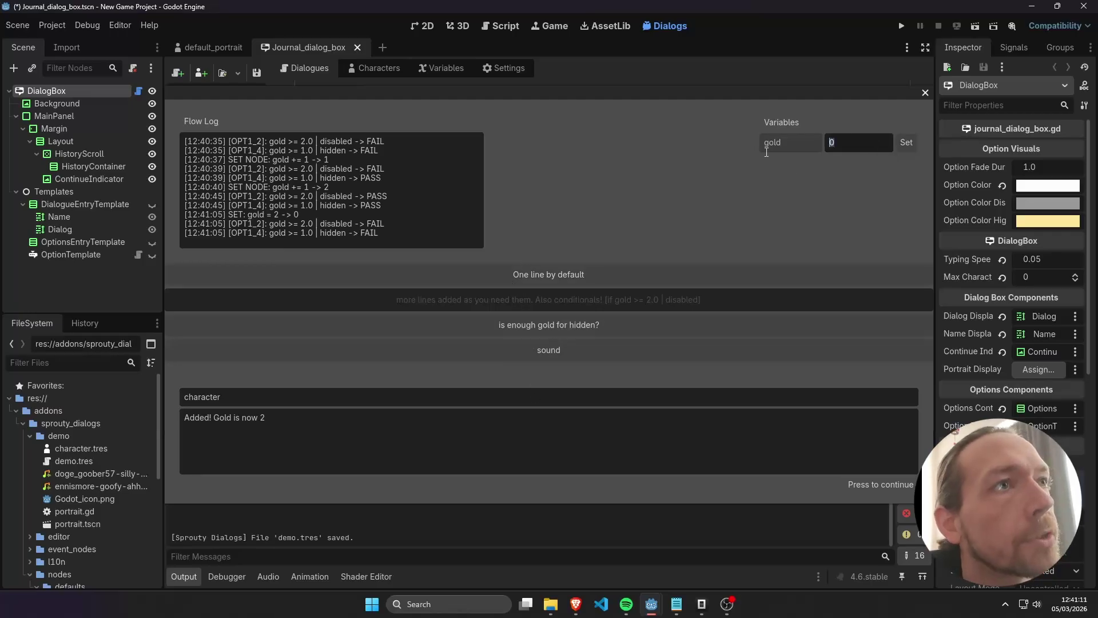
pyautogui.write('8')
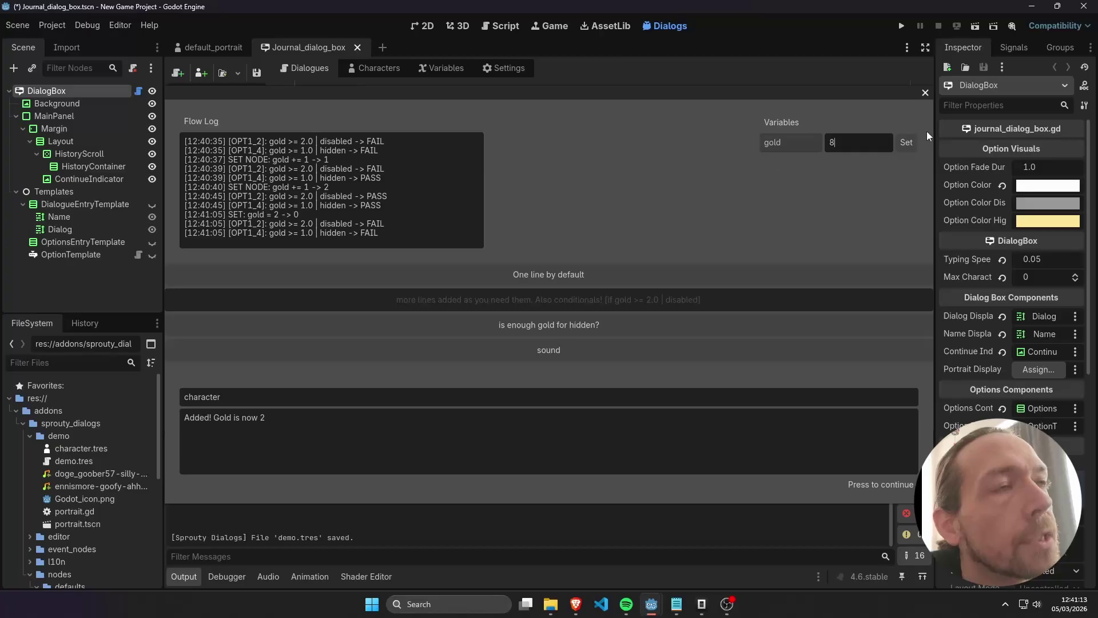
pyautogui.click(906, 143)
# Step: Test the sound branch with its first sound choice in the preview, and pick "One line by default" again
pyautogui.click(560, 362)
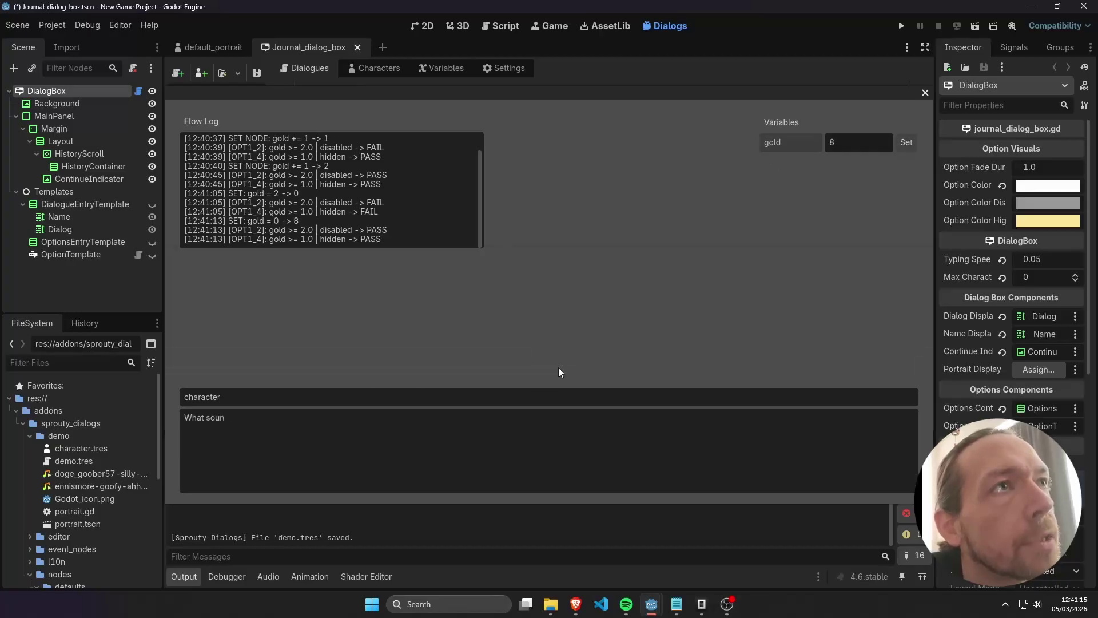
pyautogui.click(550, 274)
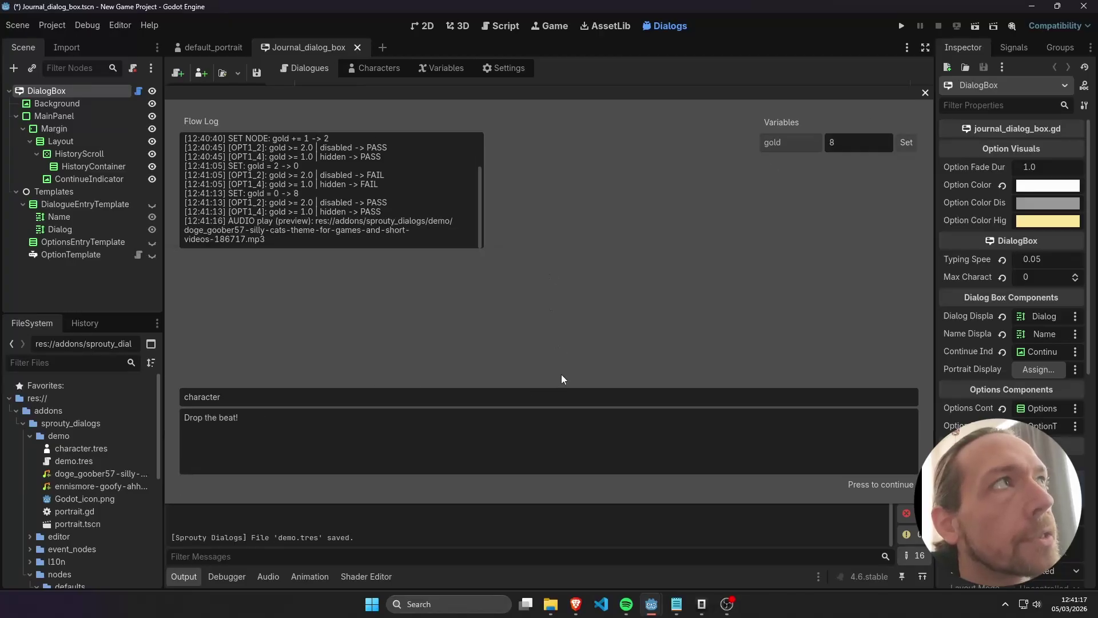
pyautogui.click(550, 254)
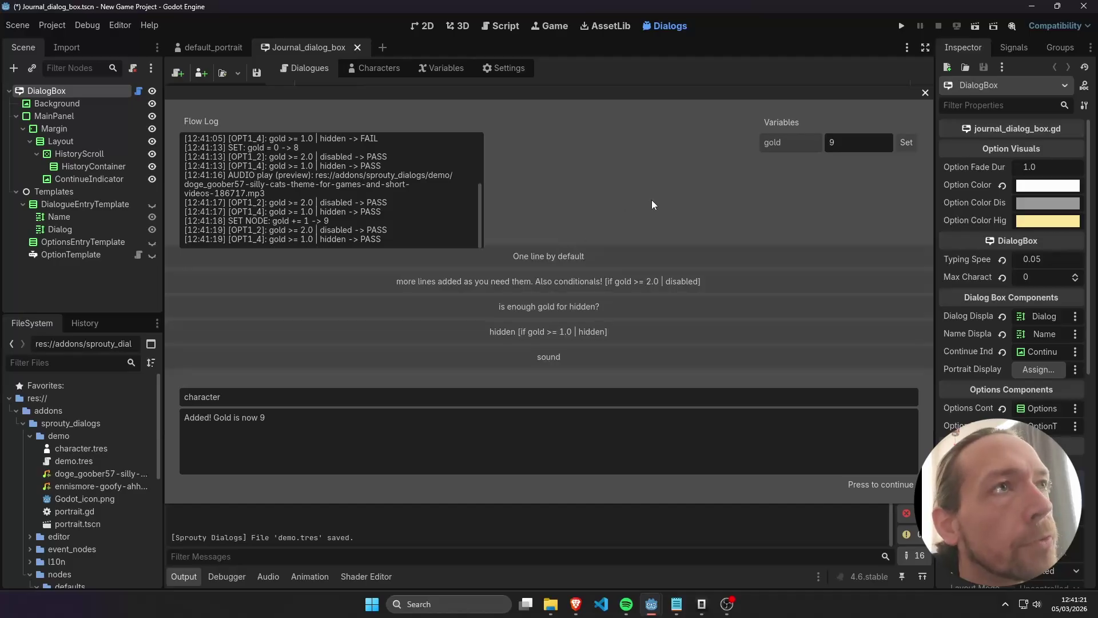
# Step: Close the dialogue preview and check the general dialog settings, including the Start Node Debug Player
pyautogui.click(925, 94)
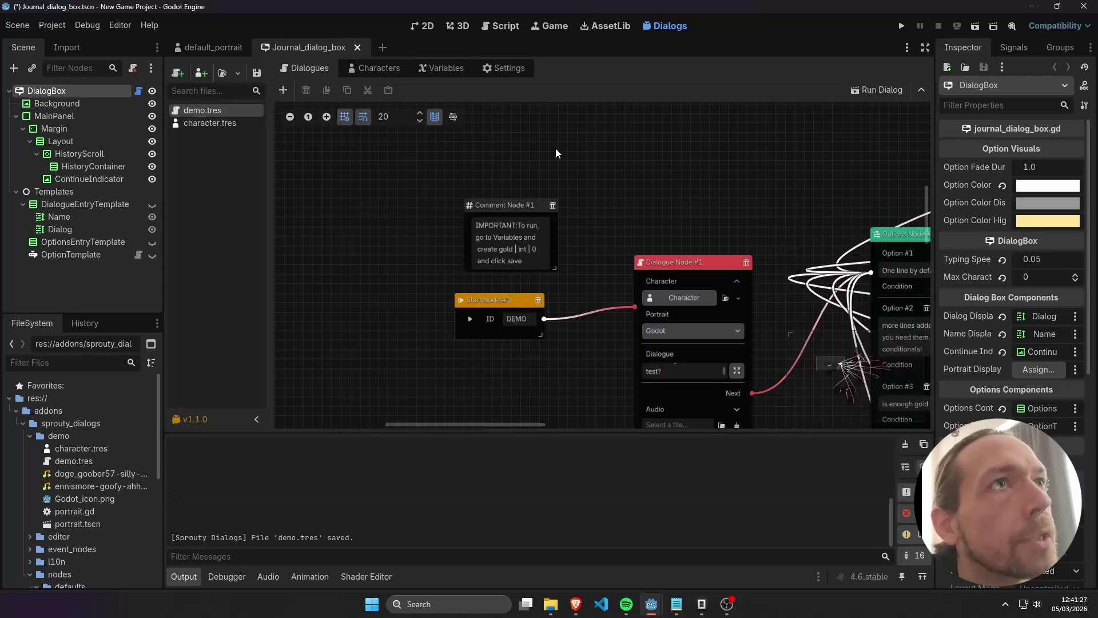
pyautogui.click(516, 68)
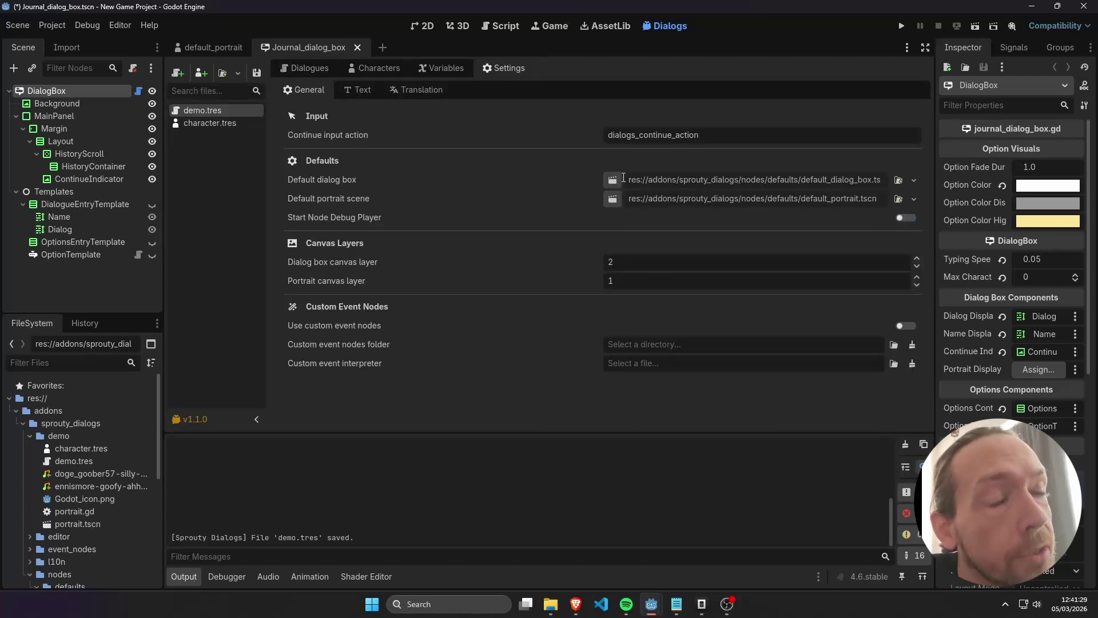
pyautogui.click(320, 72)
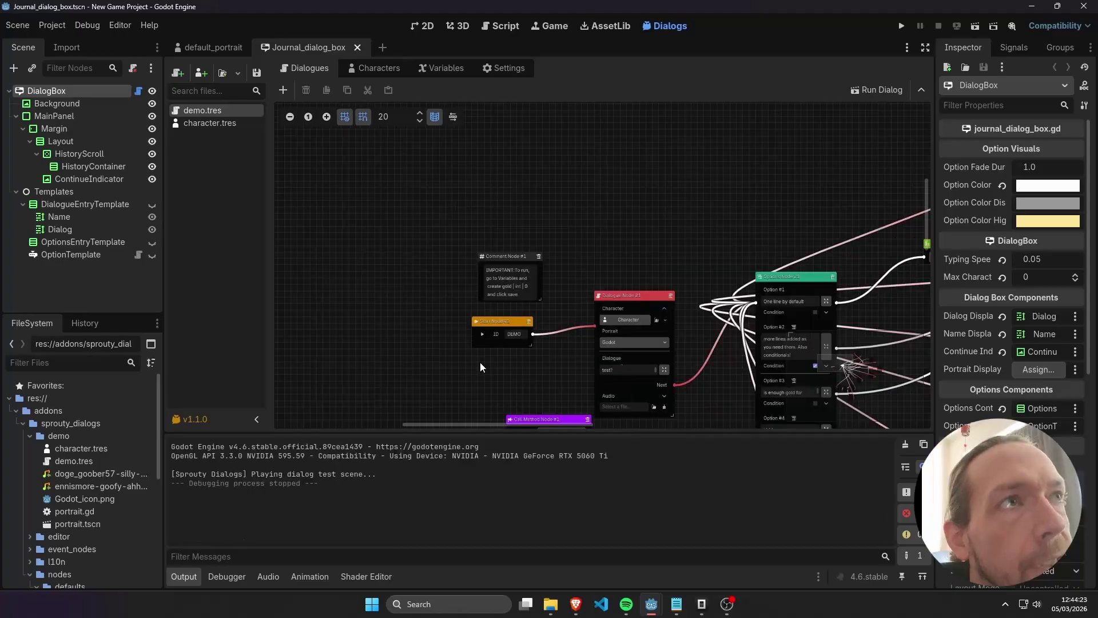
# Step: Assign Journal_dialog_box.tscn from the nodes/defaults folder as the dialog box scene of character.tres
pyautogui.moveTo(480, 363); pyautogui.dragTo(457, 274, button='middle')
pyautogui.click(228, 124)
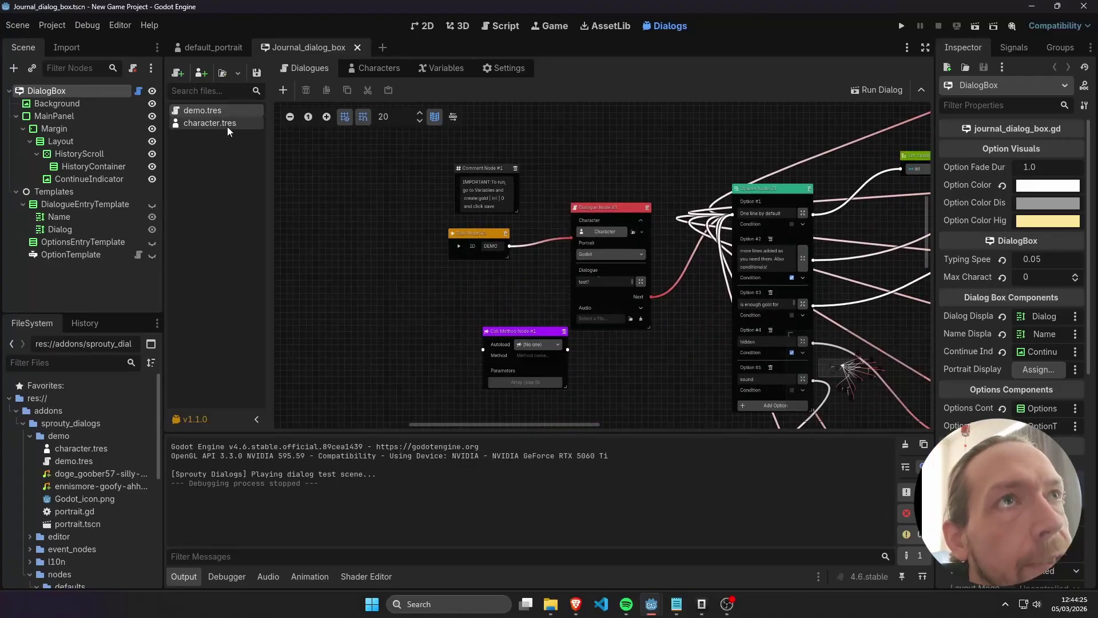
pyautogui.click(564, 232)
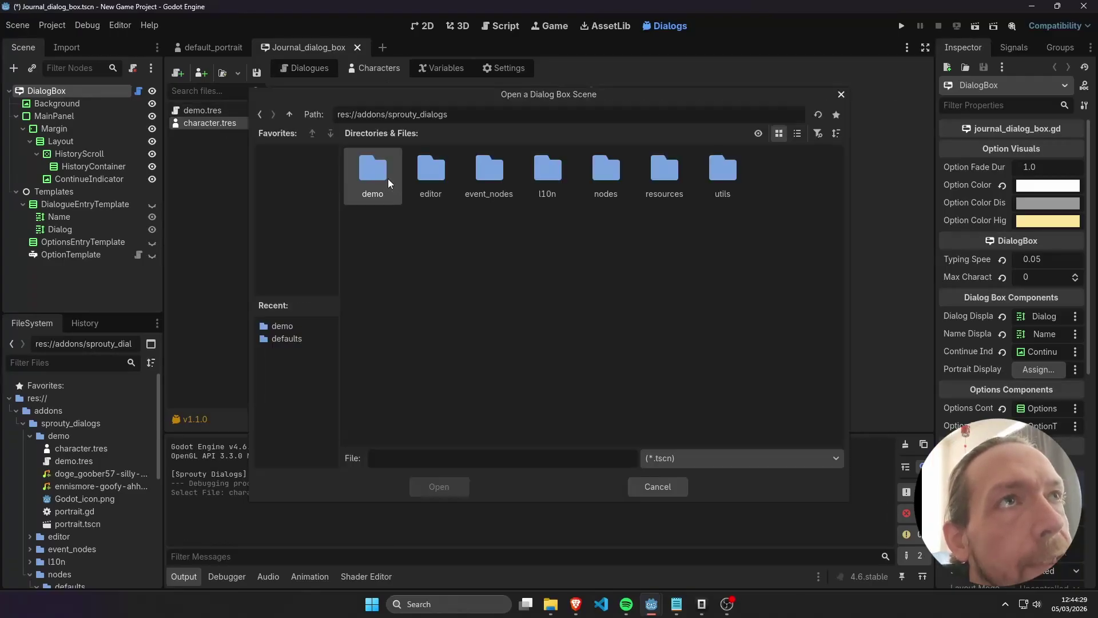
pyautogui.doubleClick(594, 171)
pyautogui.doubleClick(383, 173)
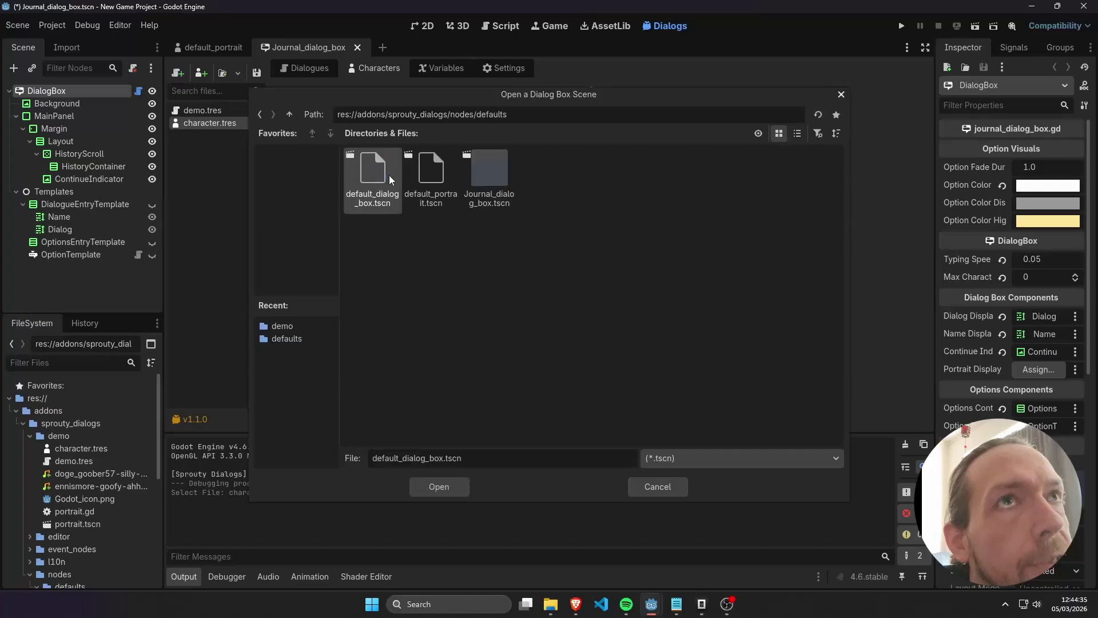
pyautogui.doubleClick(492, 176)
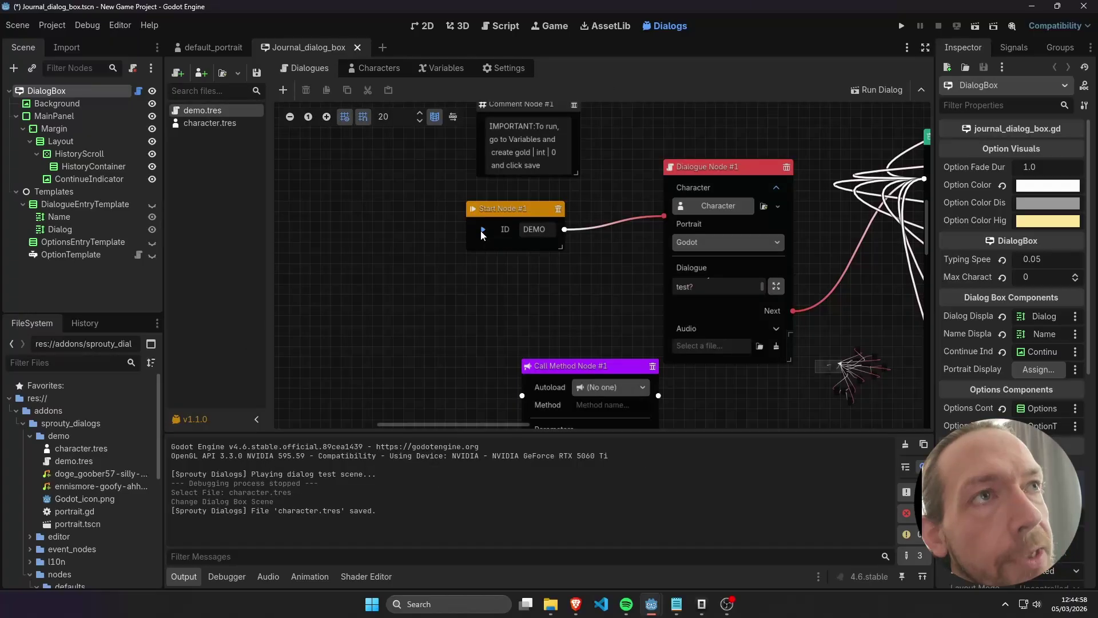
# Step: Run the dialogue from the DEMO start node and choose "One line by default" four times, checking the scrollable history before the last choice
pyautogui.click(483, 230)
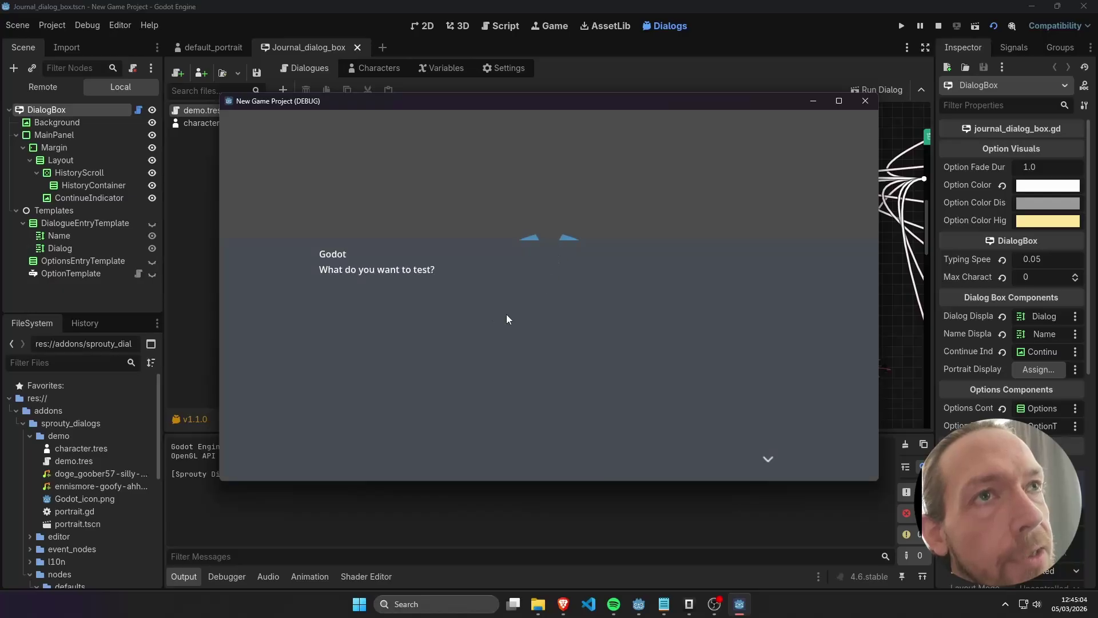
pyautogui.click(409, 273)
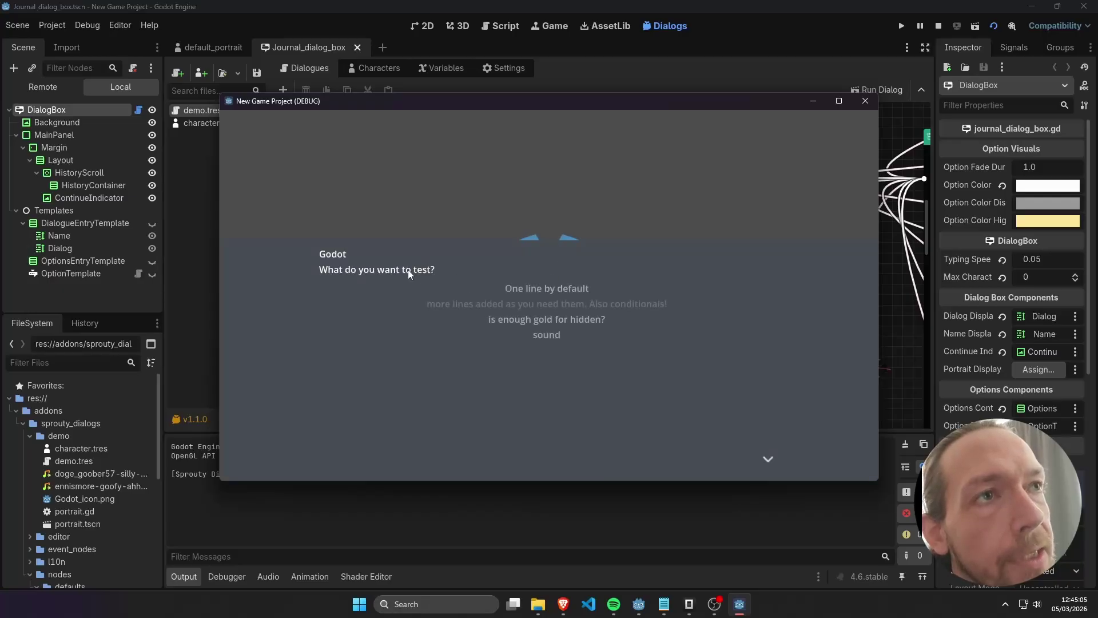
pyautogui.click(512, 288)
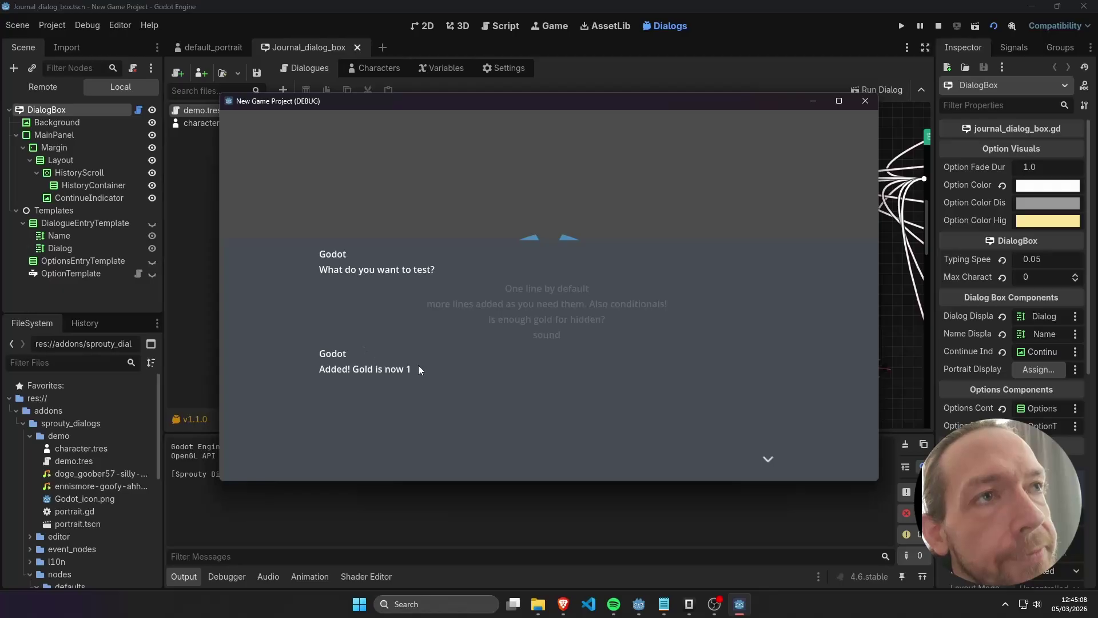
pyautogui.click(417, 366)
pyautogui.click(526, 383)
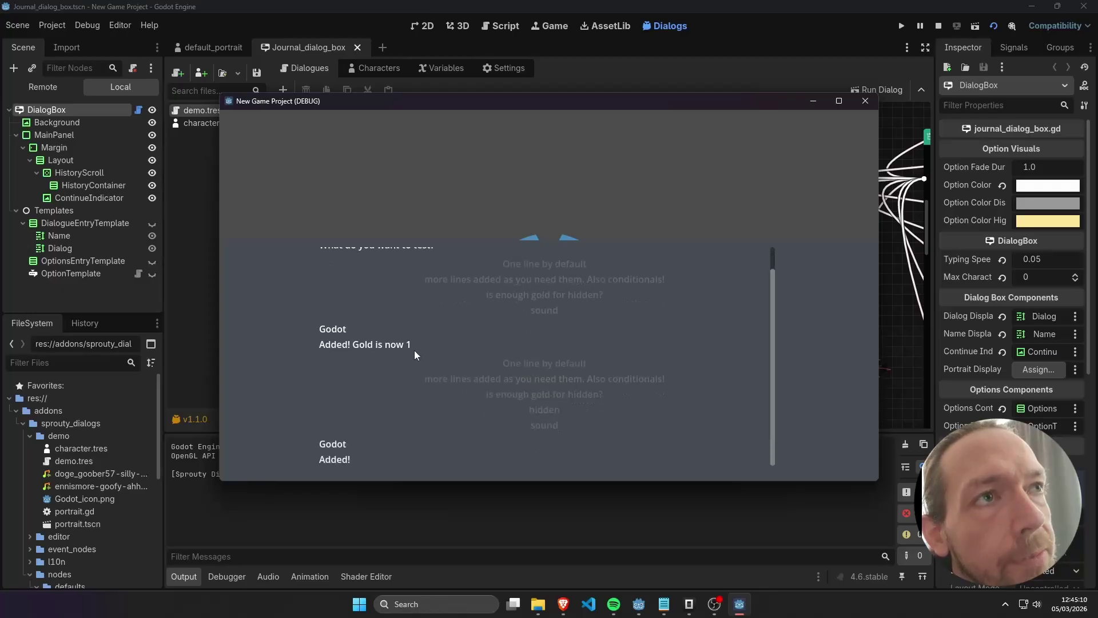
pyautogui.click(354, 348)
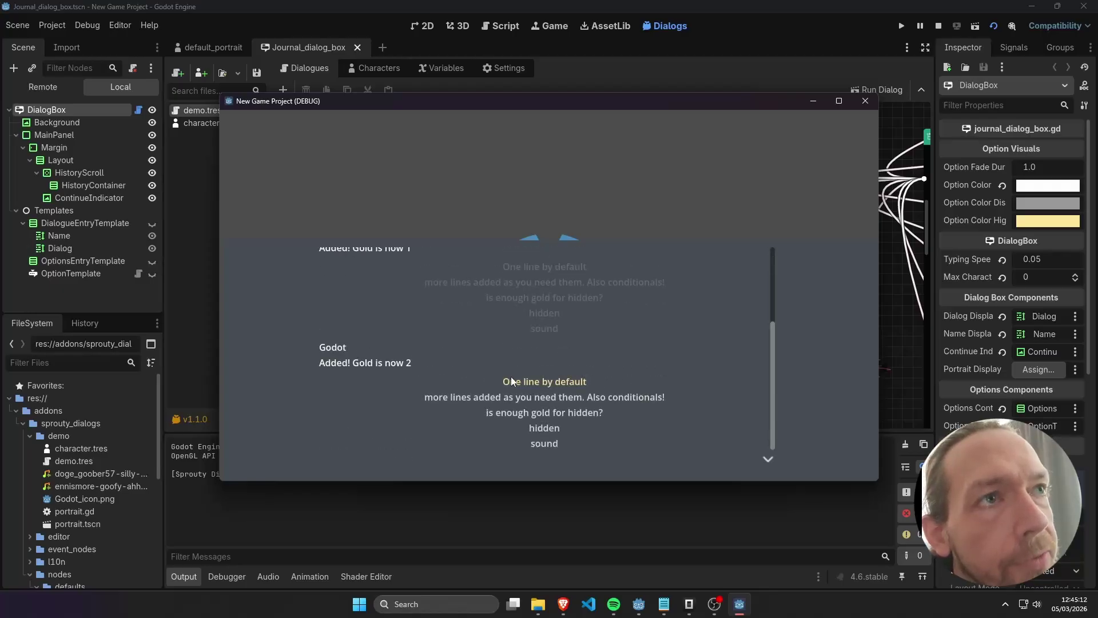
pyautogui.click(512, 381)
pyautogui.click(422, 412)
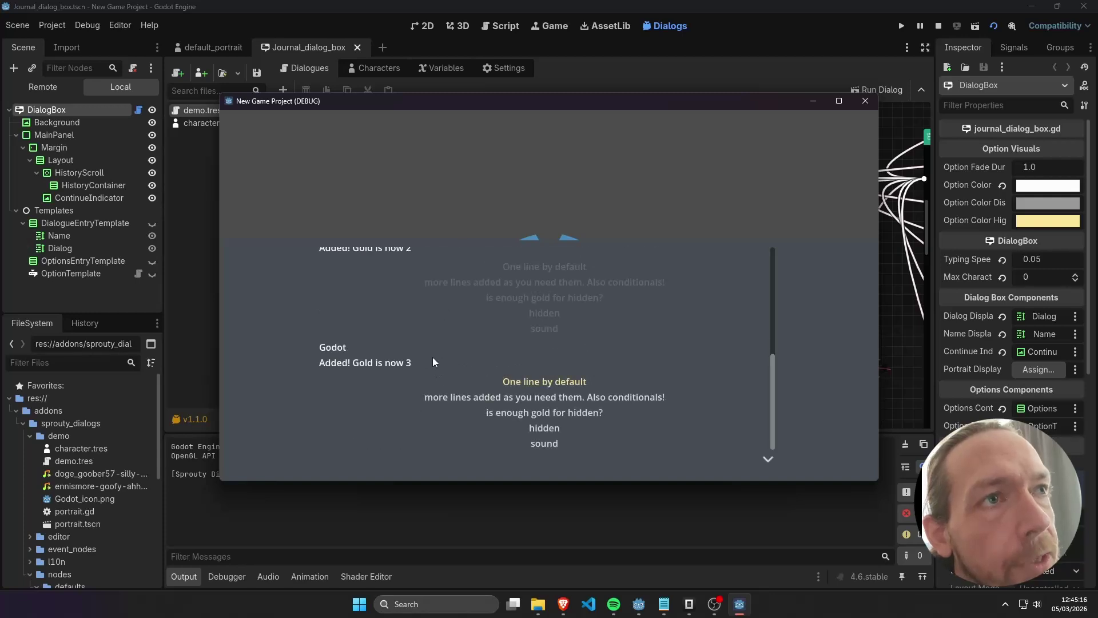
pyautogui.scroll(3, 434, 357)
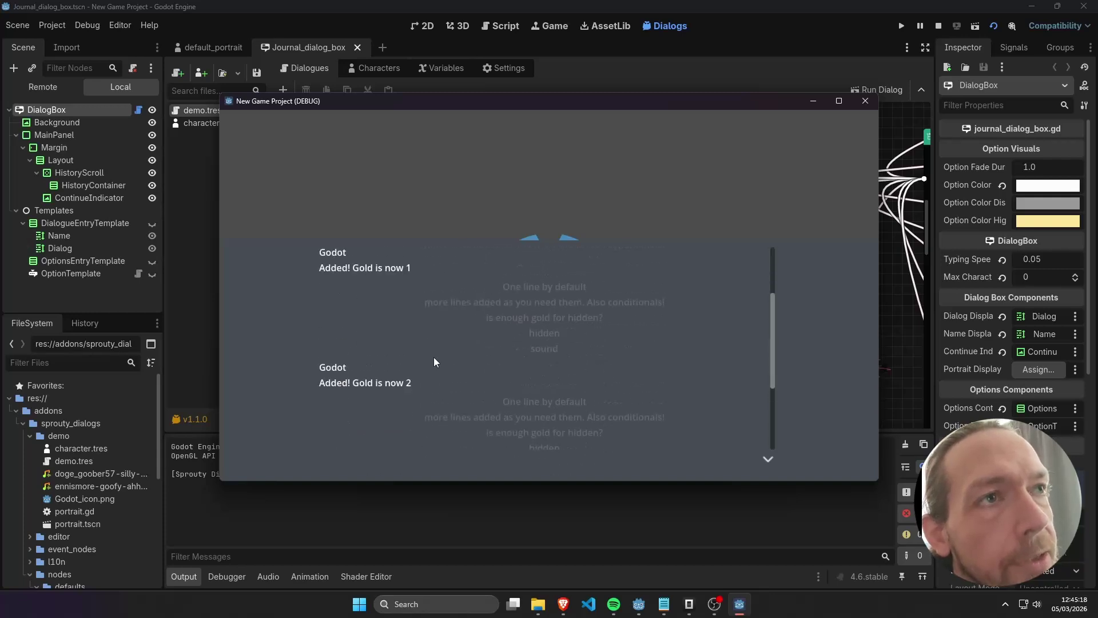
pyautogui.scroll(-3, 434, 357)
pyautogui.click(536, 384)
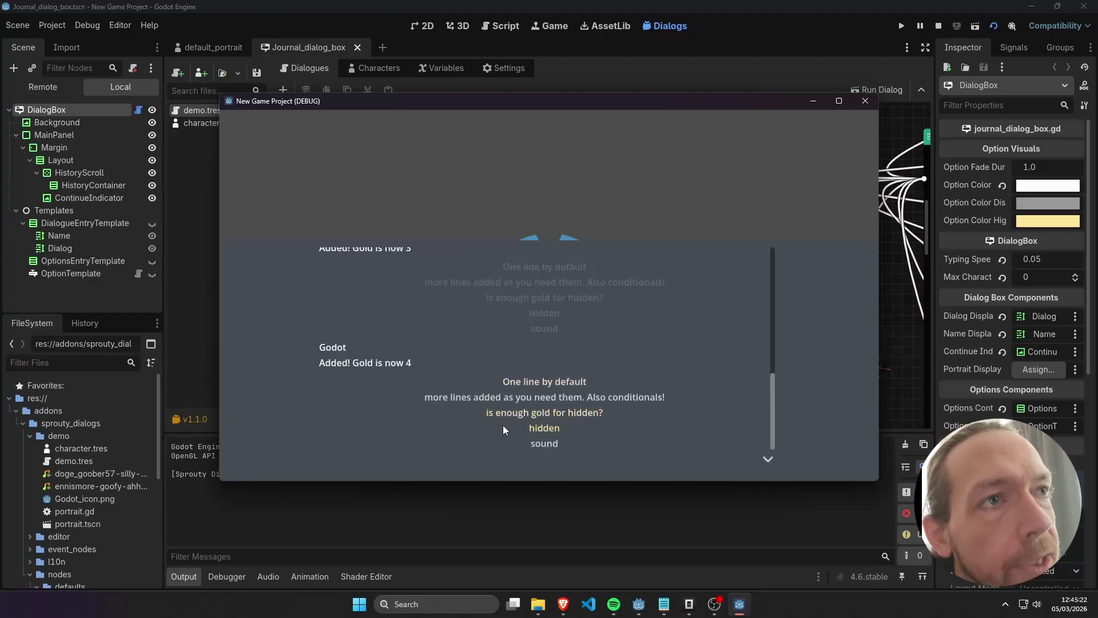
# Step: Test the "is enough gold for hidden?", "hidden" and "more lines added as you need them" options in the running dialogue preview
pyautogui.click(554, 418)
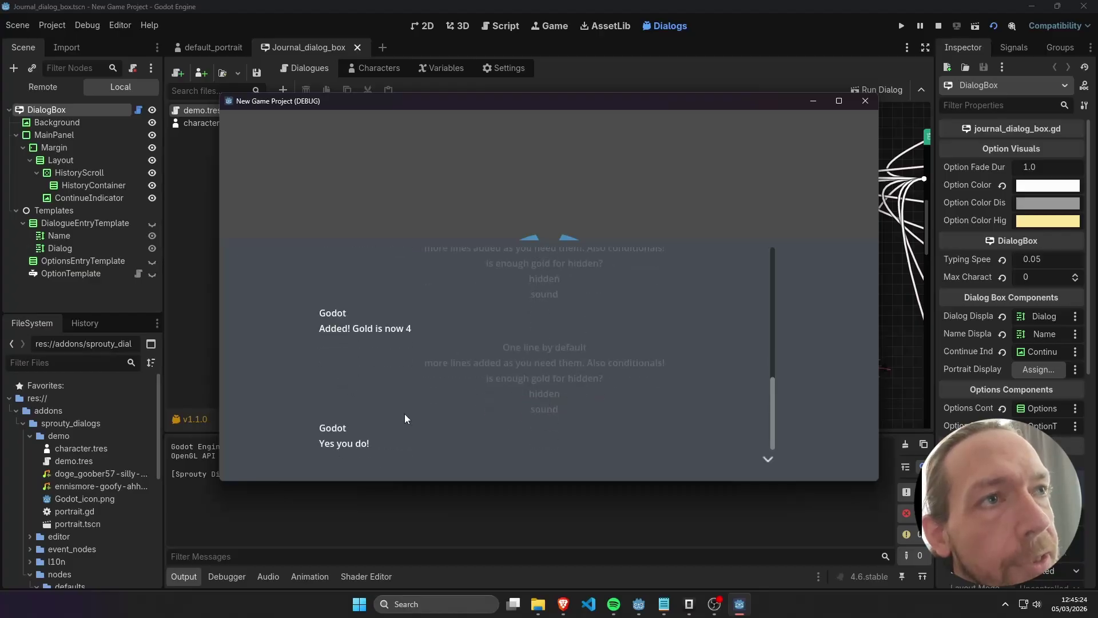
pyautogui.click(538, 430)
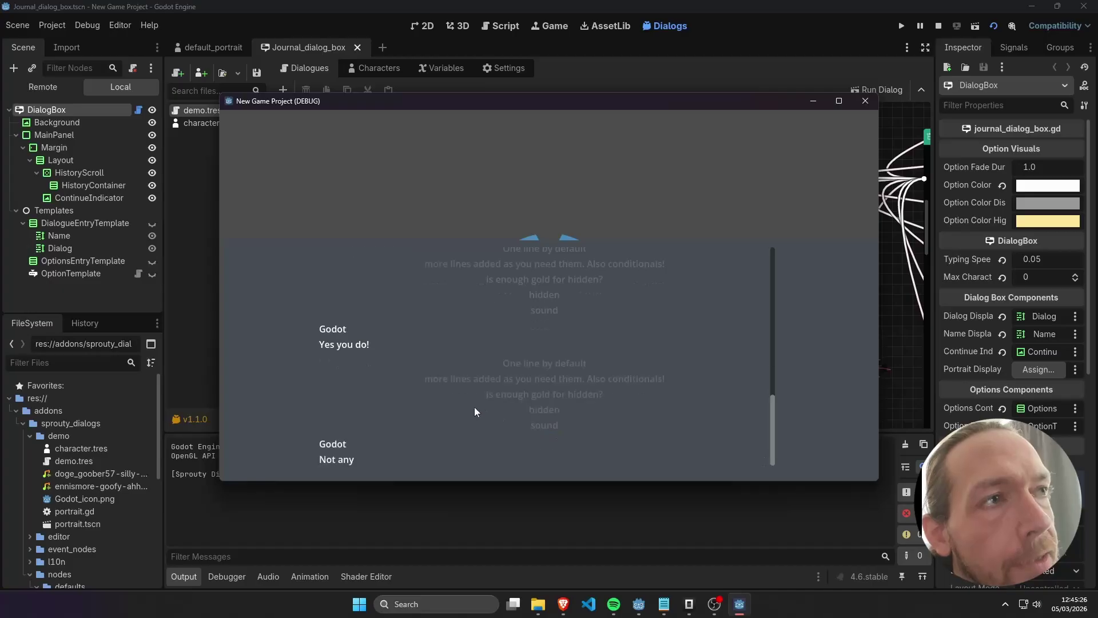
pyautogui.click(601, 399)
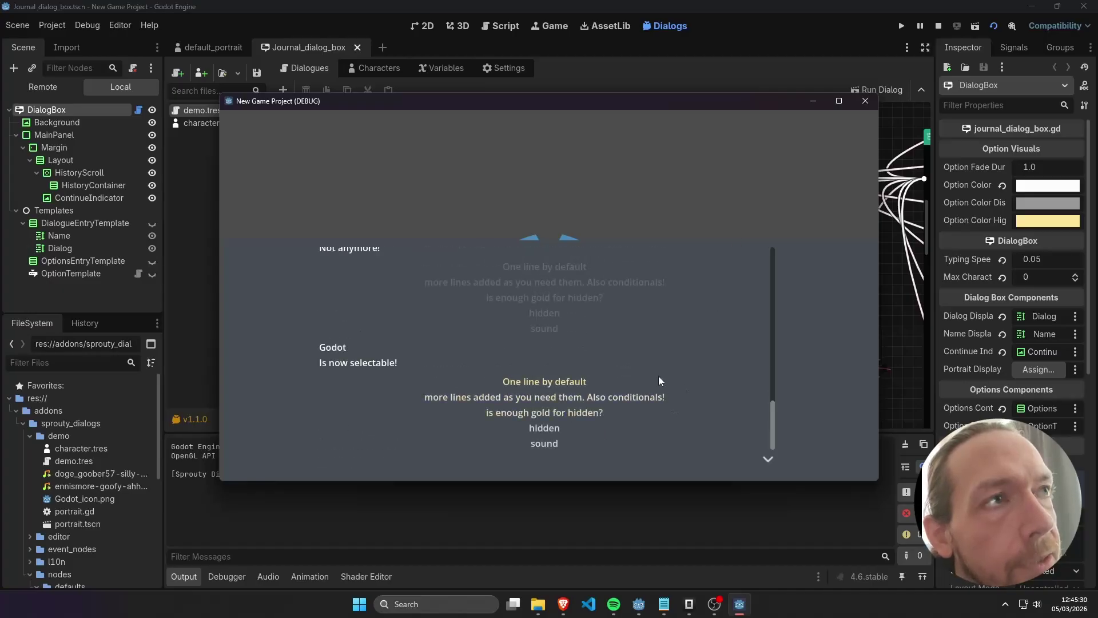
# Step: Review the earlier conversation history in the journal dialog box, and close the dialogue preview
pyautogui.scroll(10, 569, 357)
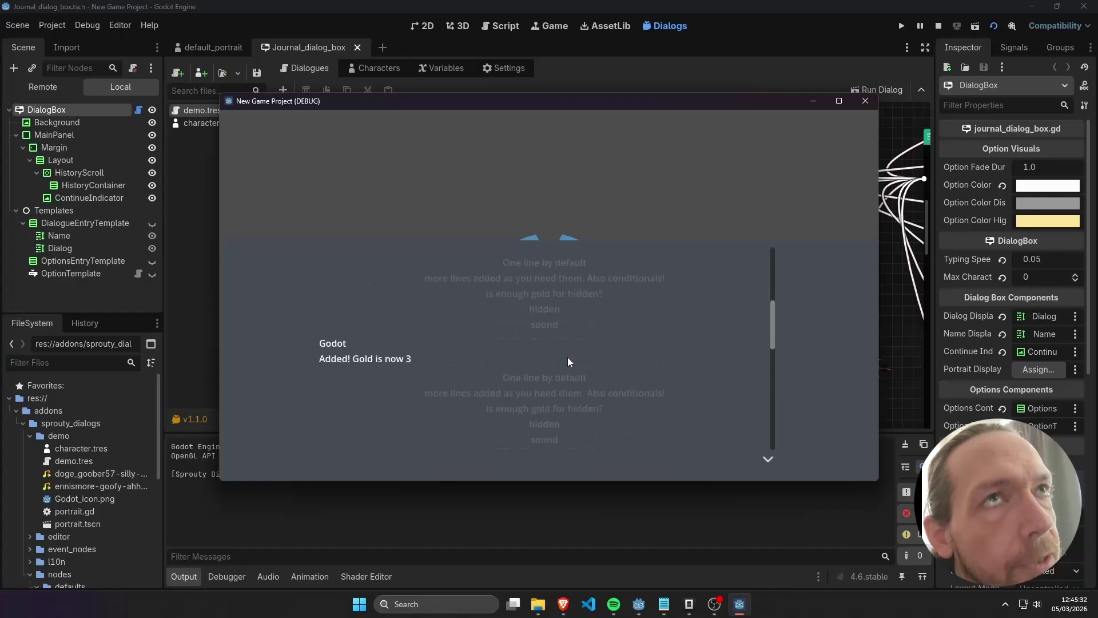
pyautogui.scroll(-10, 567, 358)
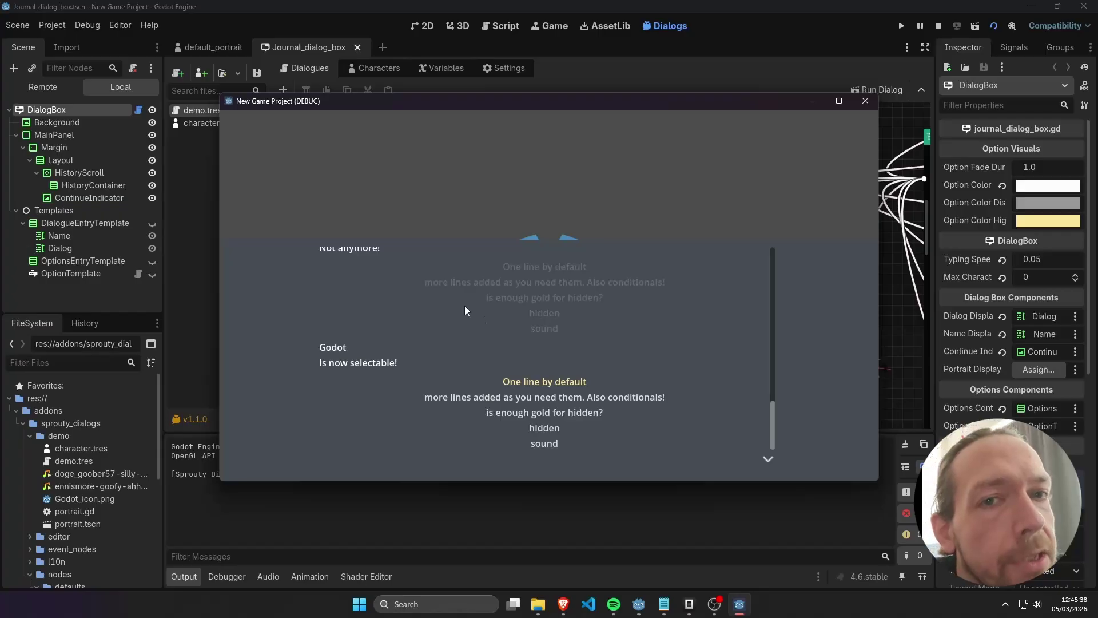
pyautogui.click(864, 102)
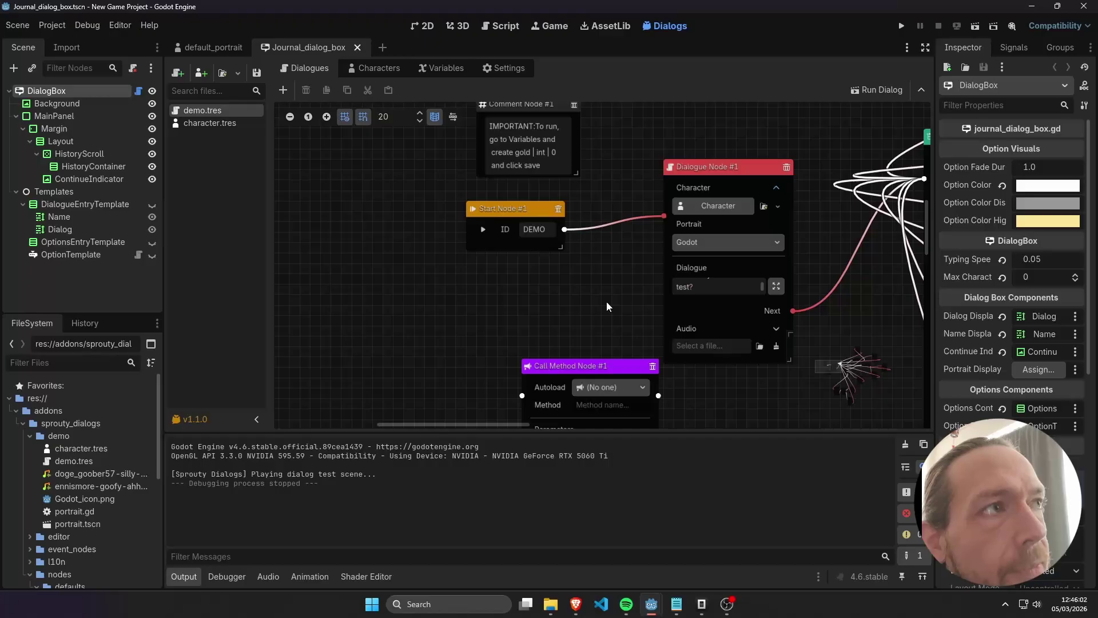
# Step: Switch to the other New Game Project window and examine the start and first dialogue nodes of its demo.tres graph
pyautogui.scroll(-2, 536, 279)
pyautogui.scroll(-1, 536, 281)
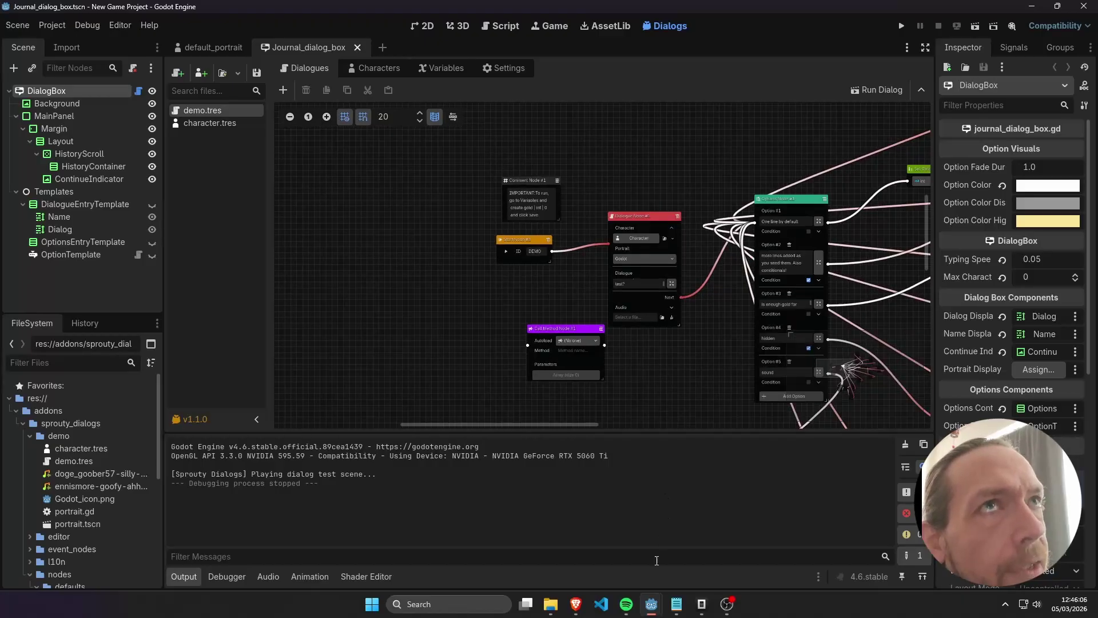
pyautogui.moveTo(662, 607)
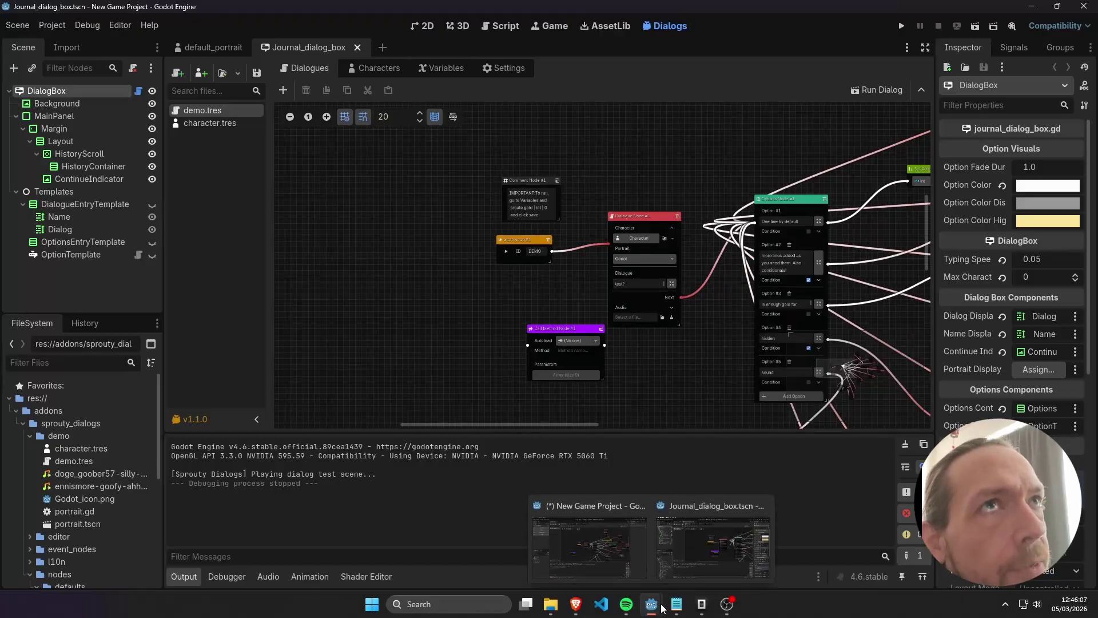
pyautogui.click(631, 558)
pyautogui.scroll(2, 318, 192)
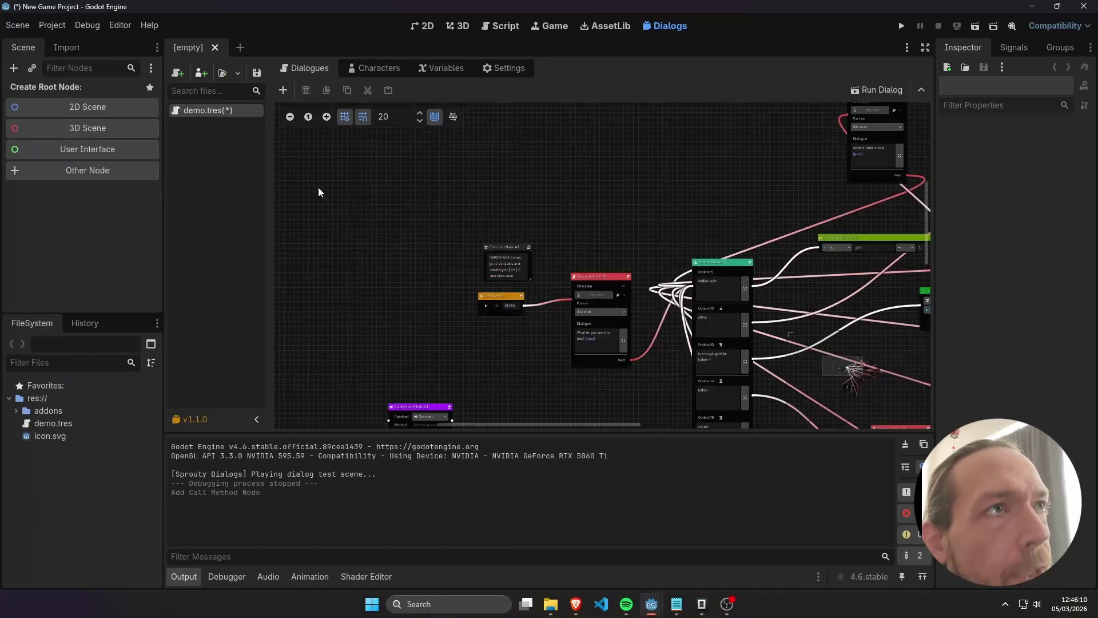
pyautogui.scroll(3, 427, 347)
pyautogui.moveTo(573, 366); pyautogui.dragTo(444, 332, button='middle')
pyautogui.scroll(2, 451, 336)
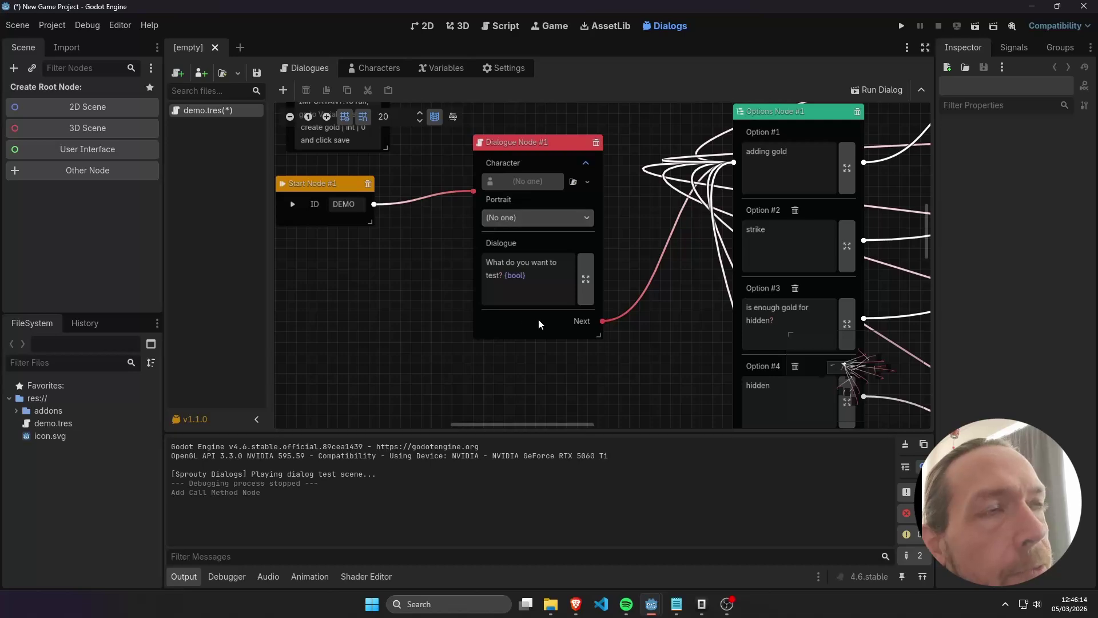
# Step: Connect the Next output of the "Added! Gold is now" dialogue node to the input of Options Node #1
pyautogui.scroll(-2, 448, 290)
pyautogui.scroll(-3, 448, 294)
pyautogui.moveTo(438, 290); pyautogui.dragTo(387, 344, button='middle')
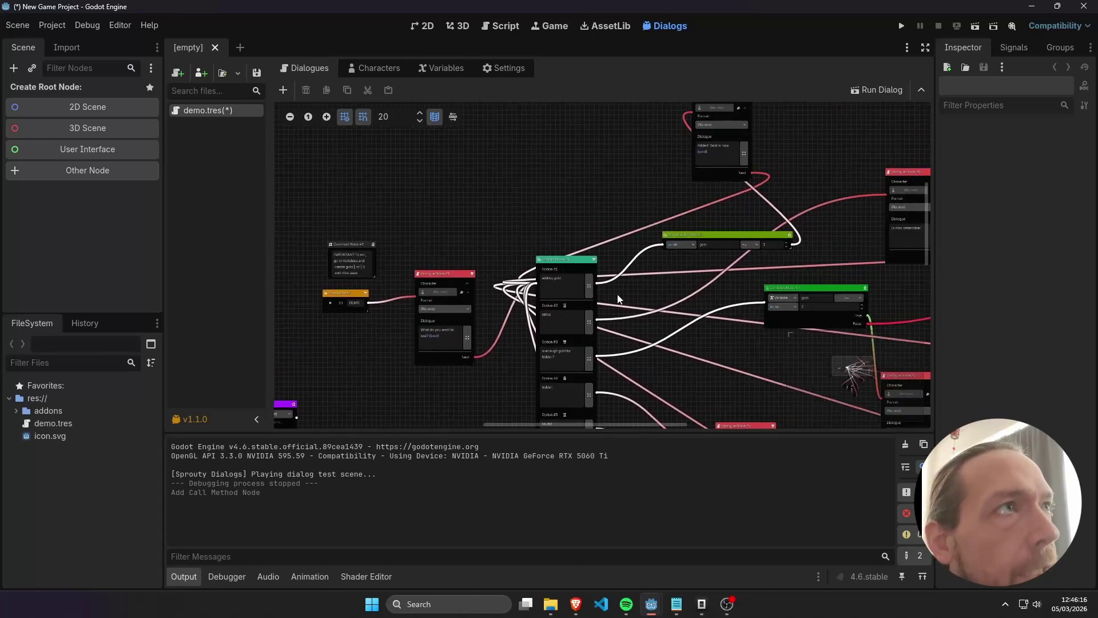
pyautogui.scroll(2, 643, 296)
pyautogui.scroll(-2, 642, 296)
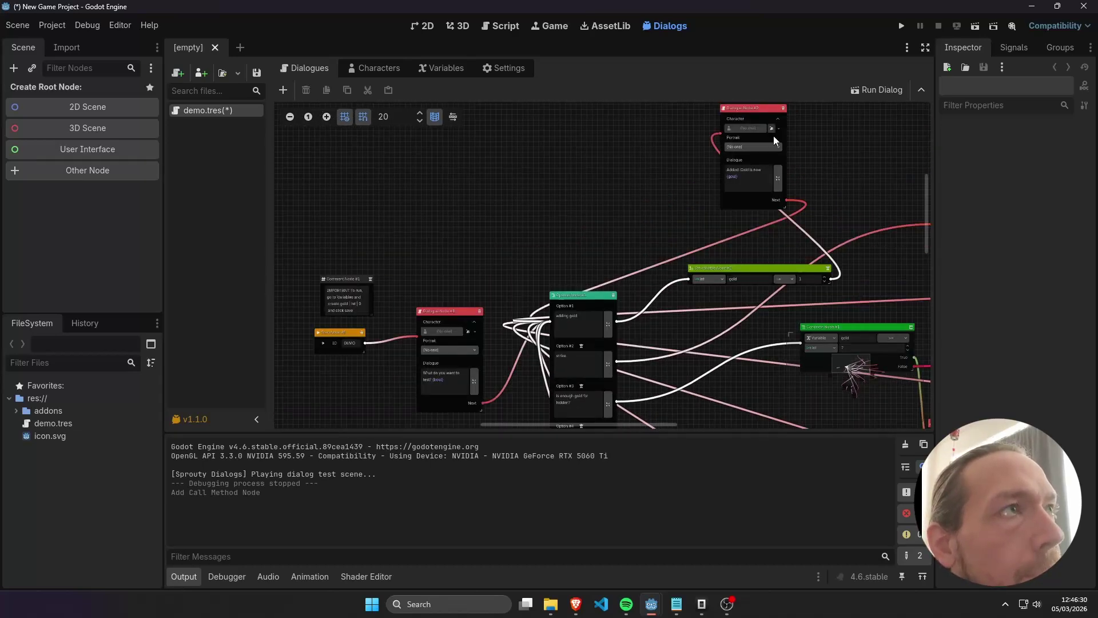
pyautogui.moveTo(785, 202); pyautogui.dragTo(551, 320)
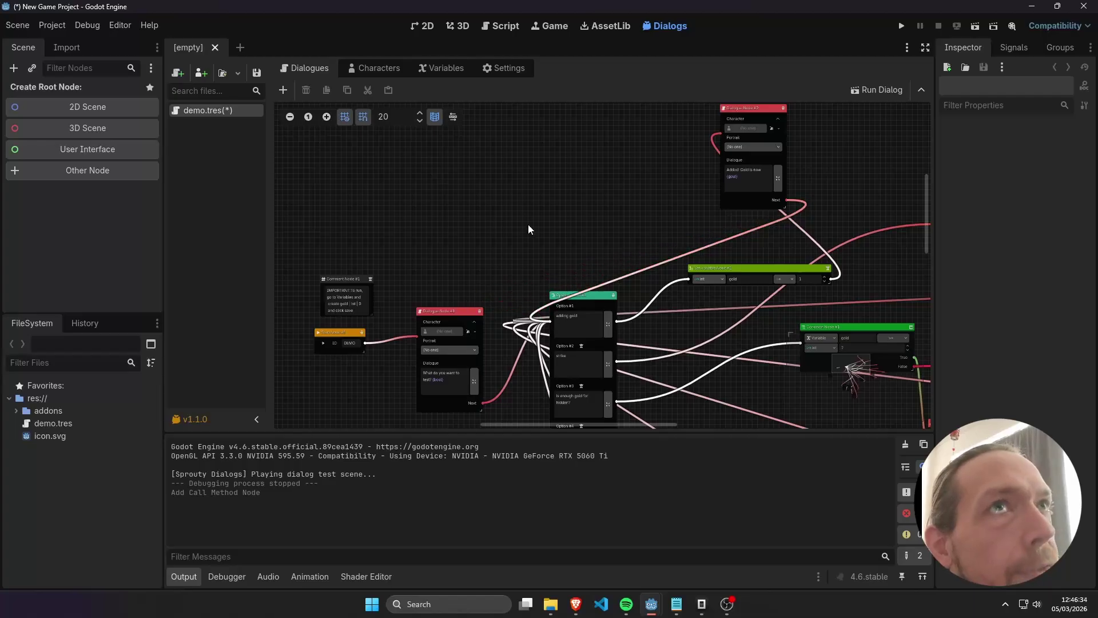